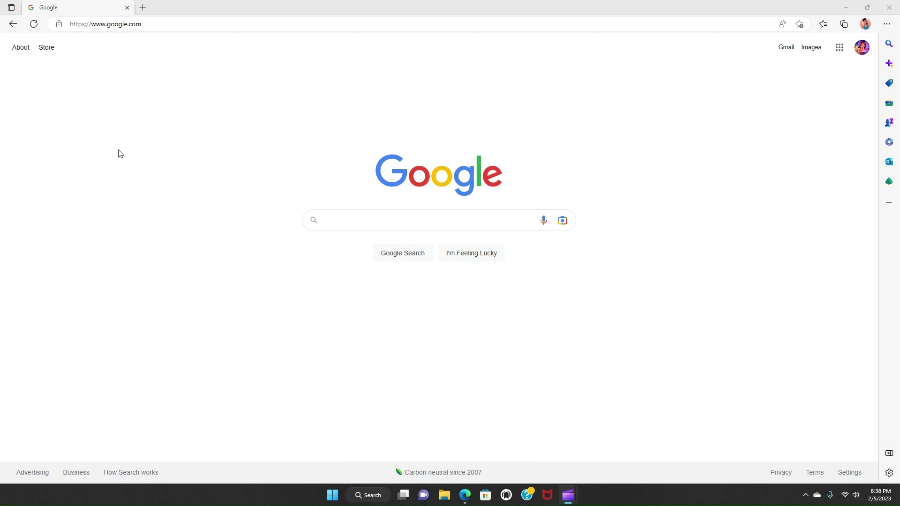
# Step: Search Google for "mc command center"
pyautogui.click(357, 214)
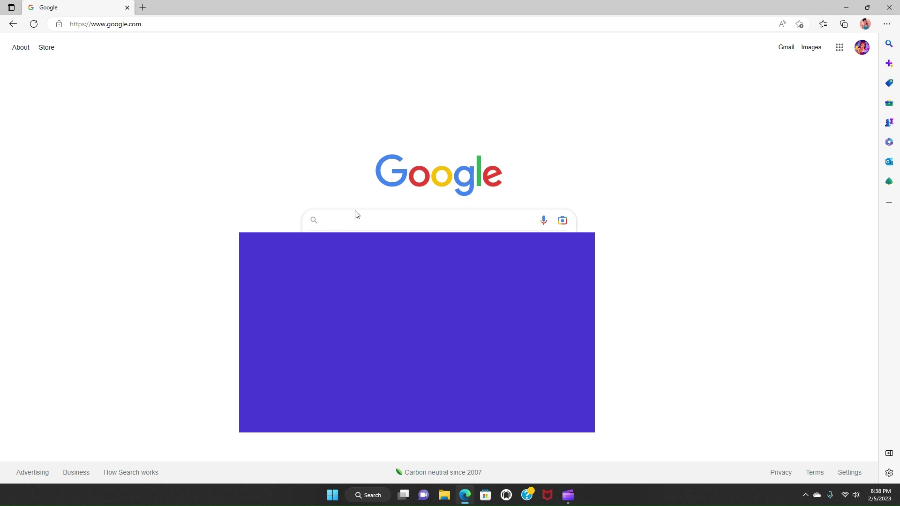
pyautogui.write('n')
pyautogui.press('BackSpace')
pyautogui.write('mc comm')
pyautogui.click(368, 239)
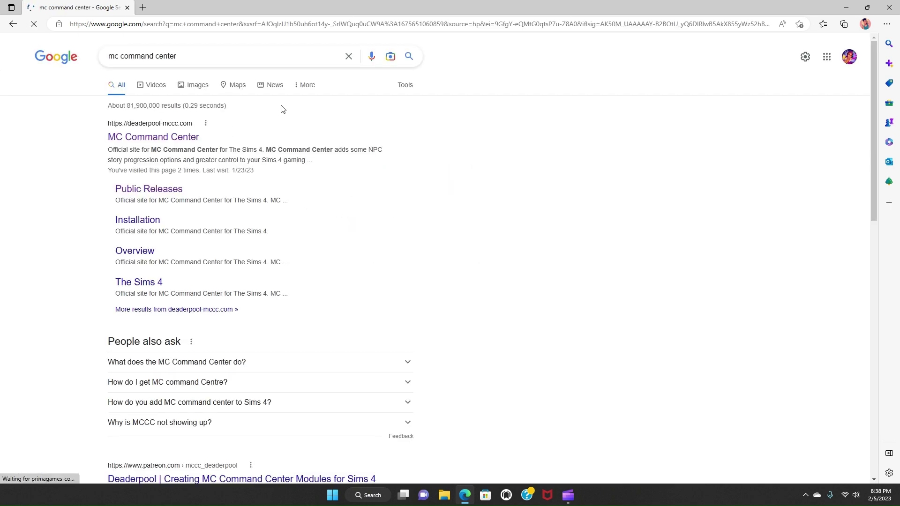
# Step: Open the releases page of the official MC Command Center site and download MC Command Center 2022.7.0
pyautogui.scroll(-2, 281, 111)
pyautogui.scroll(2, 392, 94)
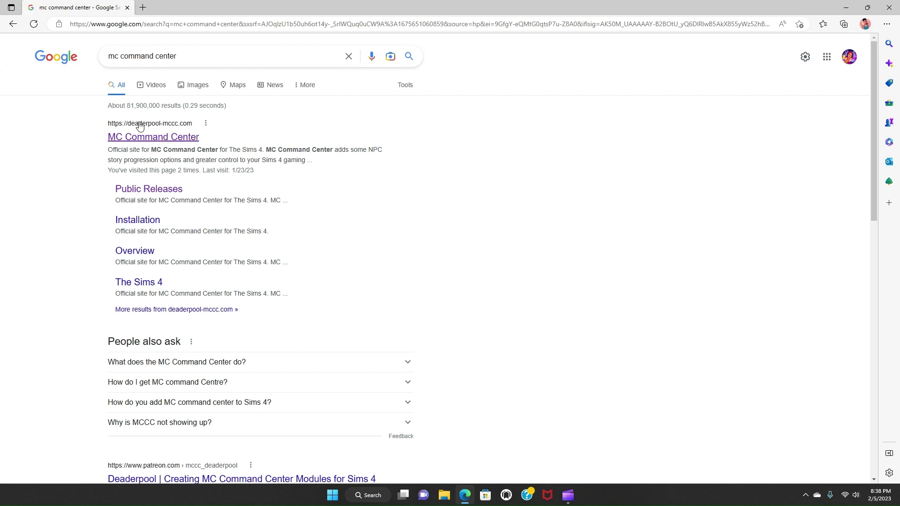
pyautogui.click(170, 139)
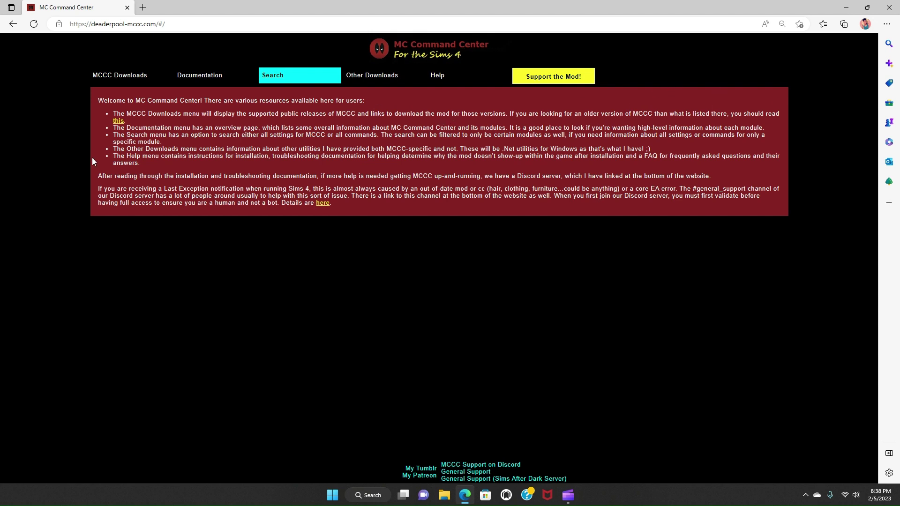
pyautogui.click(117, 78)
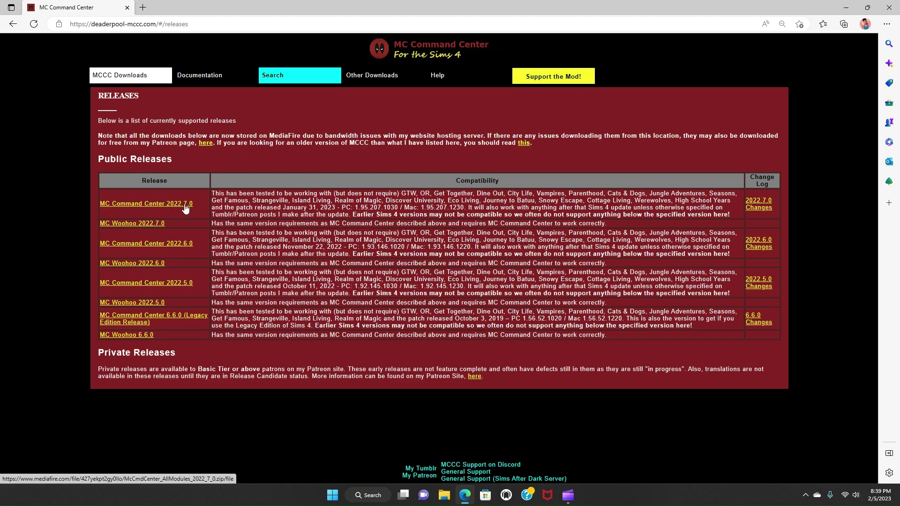
pyautogui.click(145, 204)
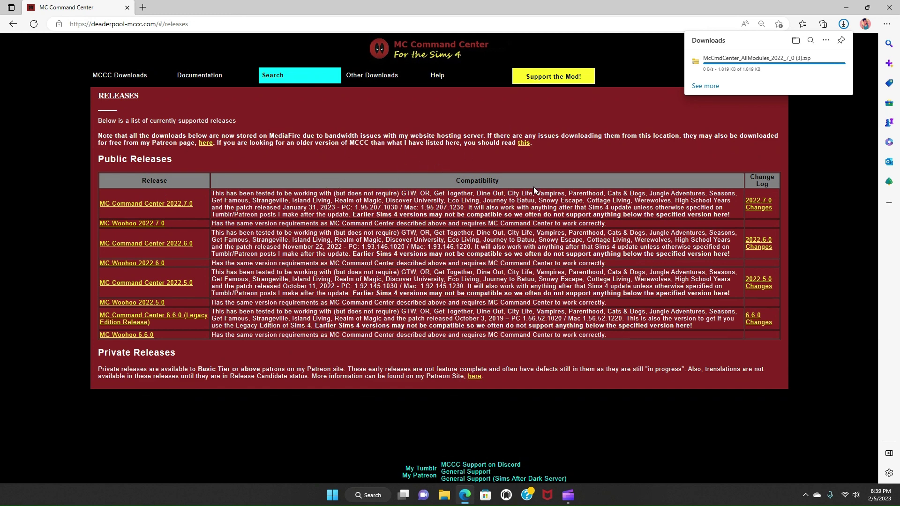
# Step: Shrink and move the browser window to expose the desktop, and download MC Command Center 2022.7.0 again
pyautogui.moveTo(712, 70)
pyautogui.click(868, 8)
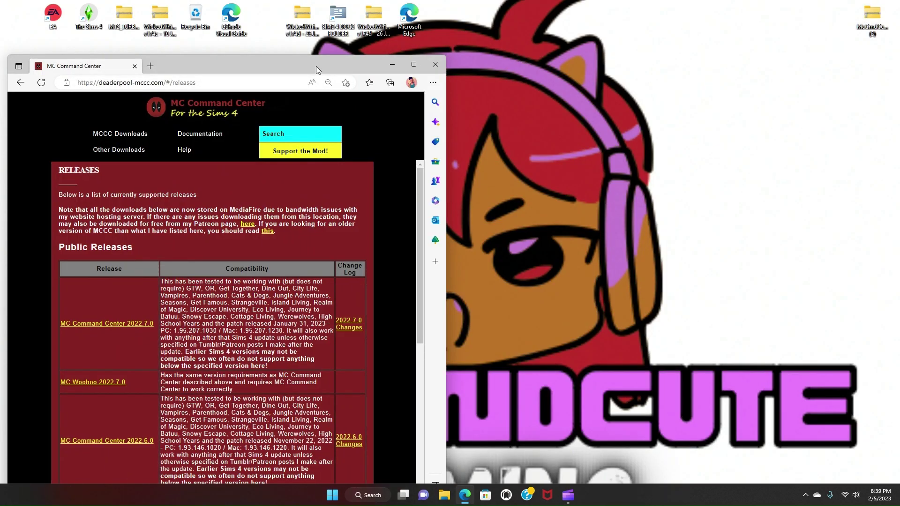
pyautogui.moveTo(316, 66); pyautogui.dragTo(379, 59)
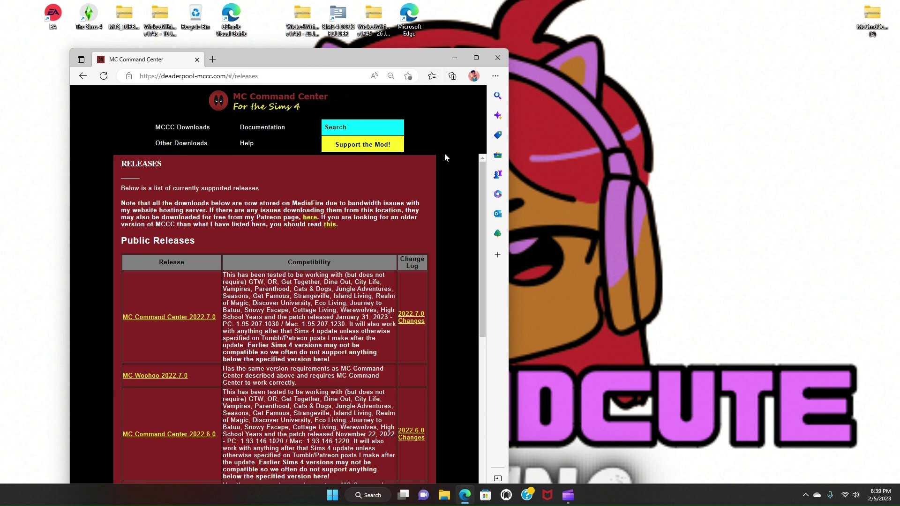
pyautogui.click(170, 317)
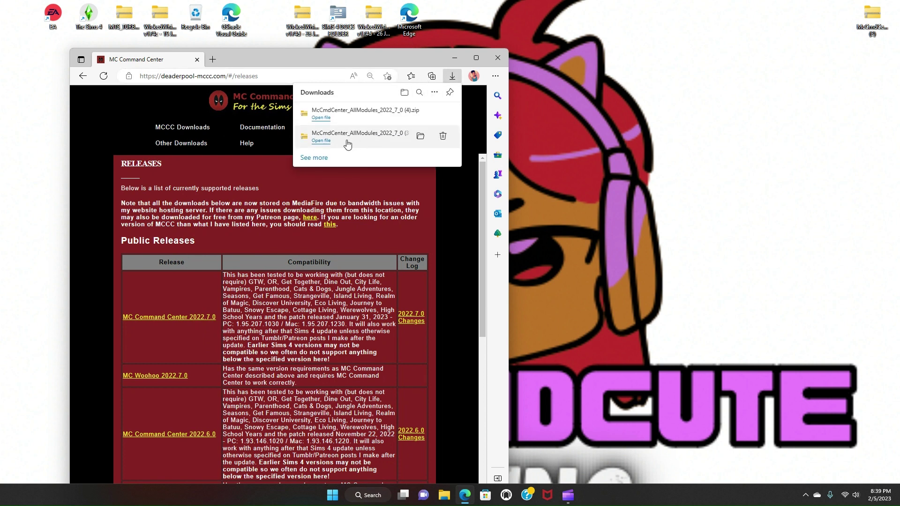
# Step: Place the downloaded McCmdCenter_AllModules_2022_7_0 (3).zip on the desktop and minimize the browser
pyautogui.moveTo(352, 144); pyautogui.dragTo(872, 71)
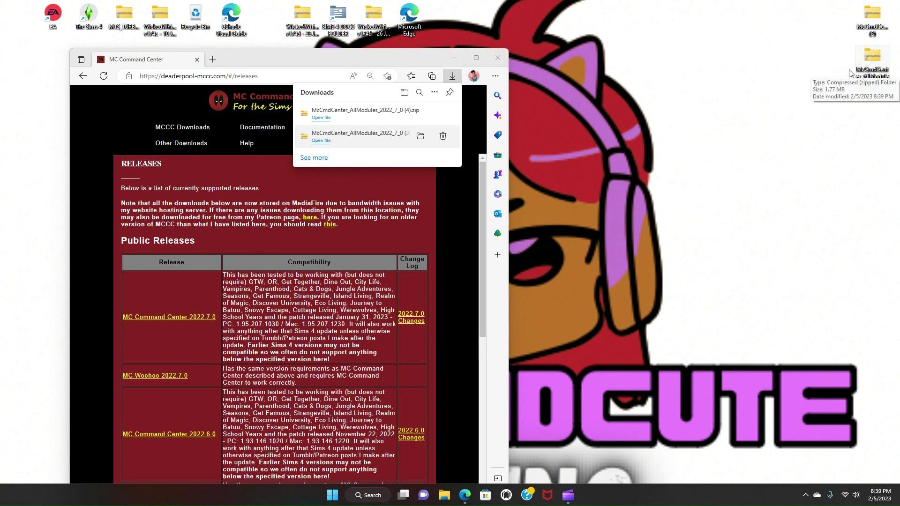
pyautogui.click(455, 58)
pyautogui.click(455, 58)
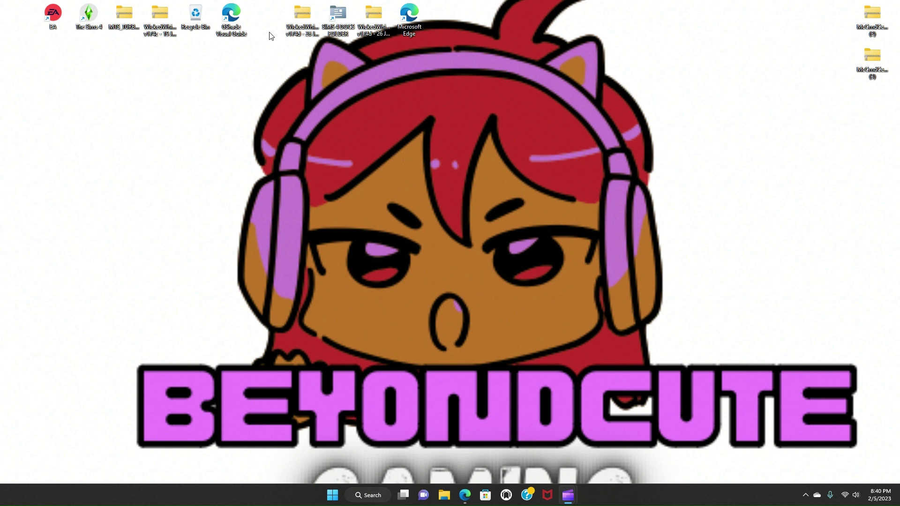
# Step: Open the Mods folder under Electronic Arts > The Sims 4 through the desktop's SIMS 4 DOCS FOLDER shortcut
pyautogui.doubleClick(339, 16)
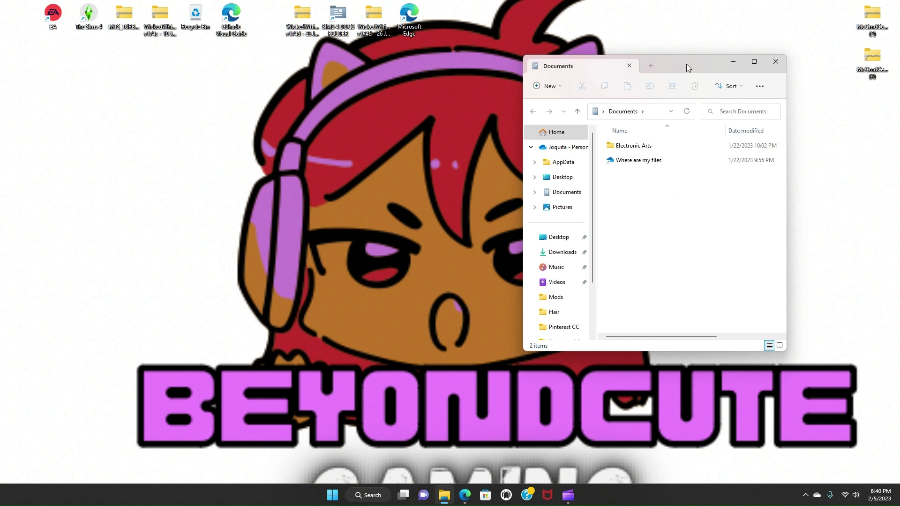
pyautogui.moveTo(686, 64); pyautogui.dragTo(432, 68)
pyautogui.doubleClick(398, 151)
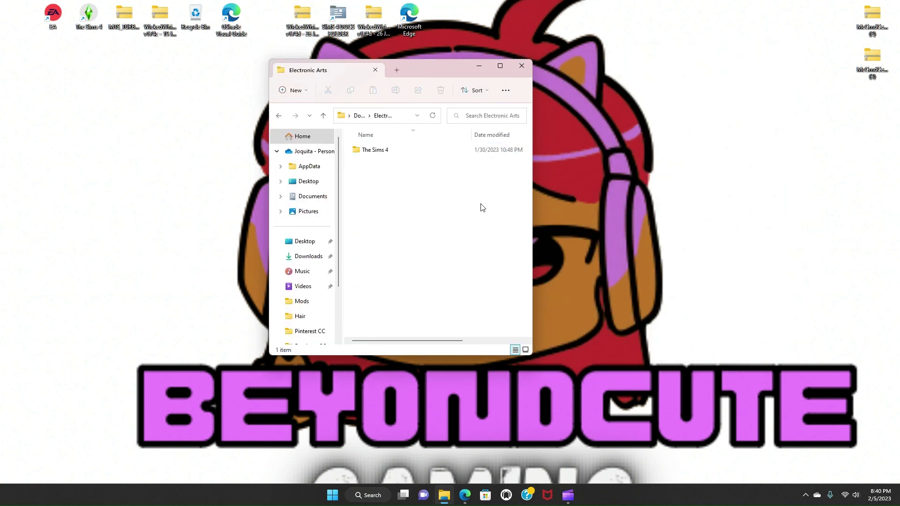
pyautogui.doubleClick(379, 149)
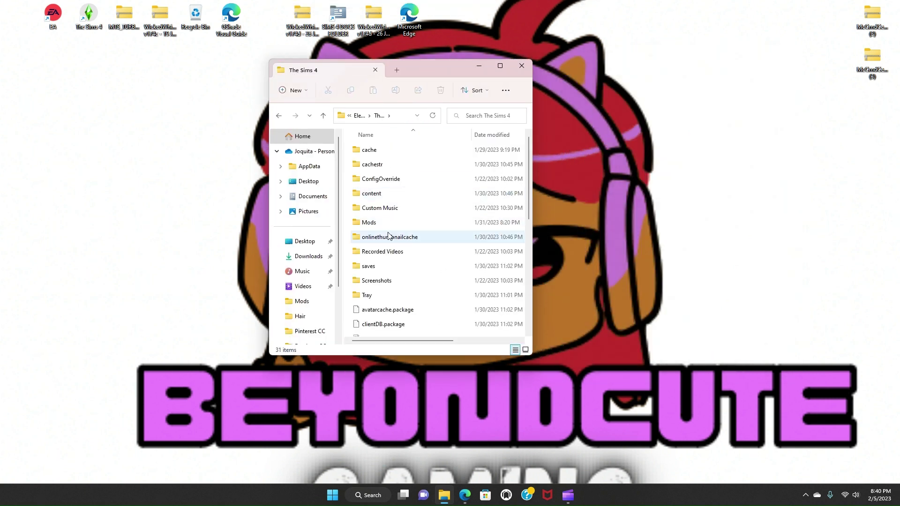
pyautogui.doubleClick(391, 222)
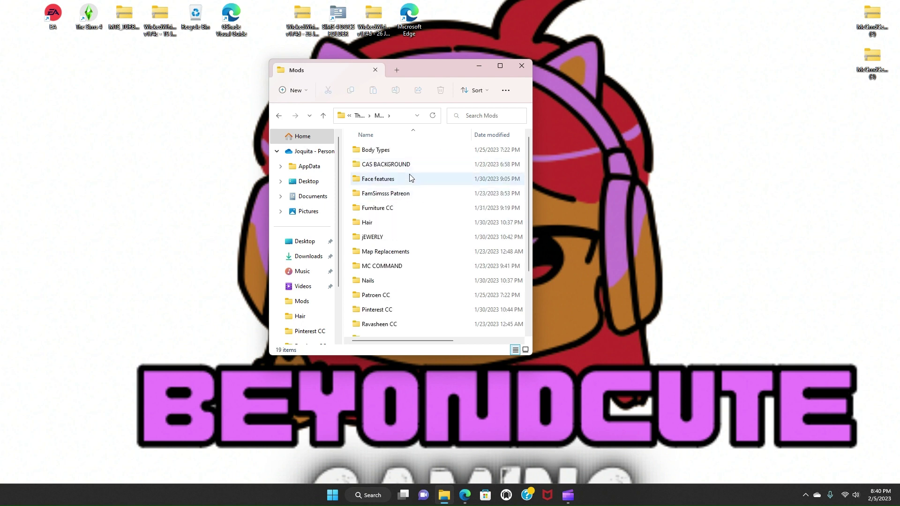
# Step: Look through the mod files in the MC COMMAND folder and return to the Mods folder
pyautogui.scroll(-2, 411, 177)
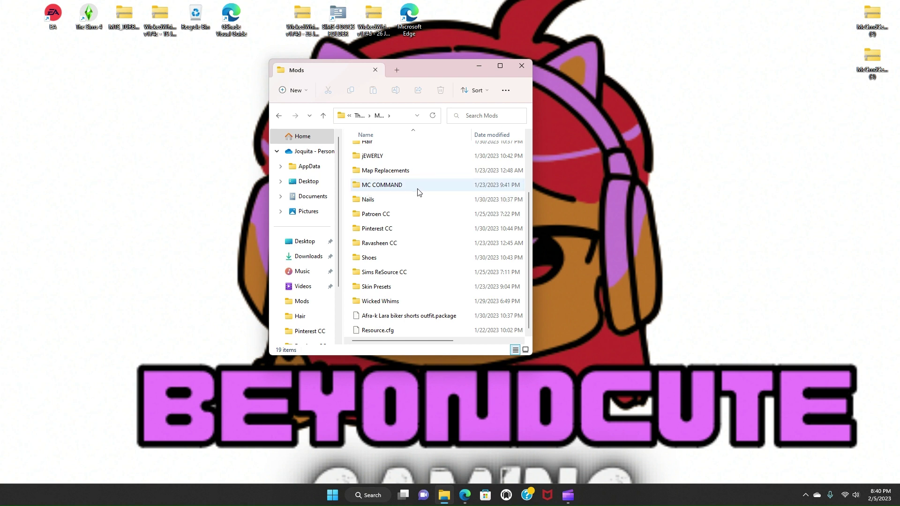
pyautogui.doubleClick(384, 186)
pyautogui.scroll(-1, 415, 181)
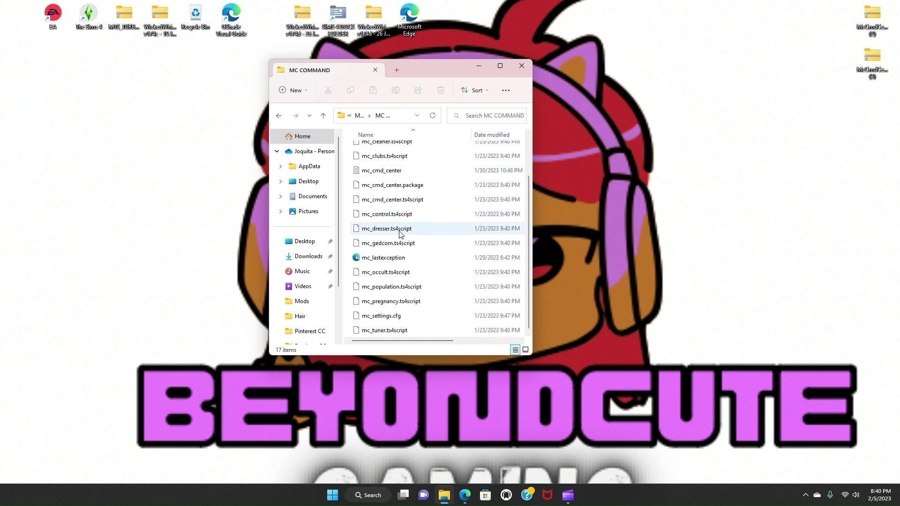
pyautogui.scroll(2, 401, 171)
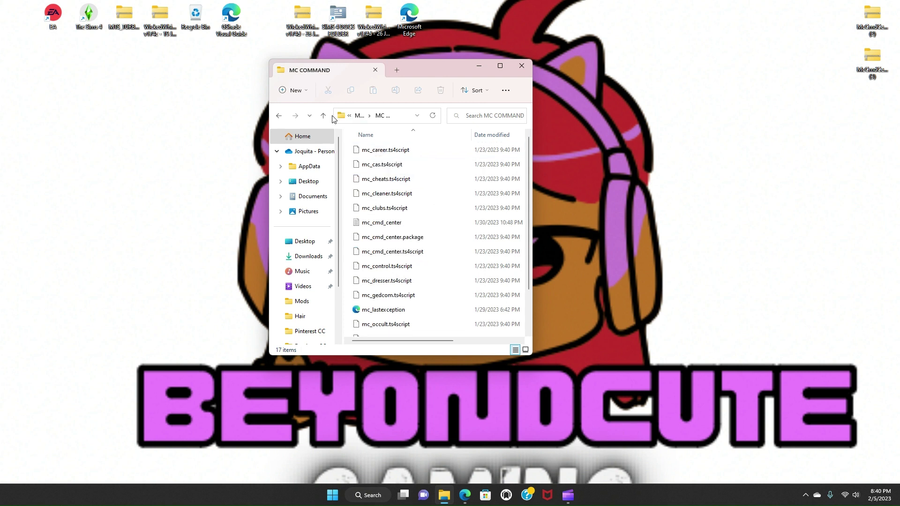
pyautogui.click(279, 115)
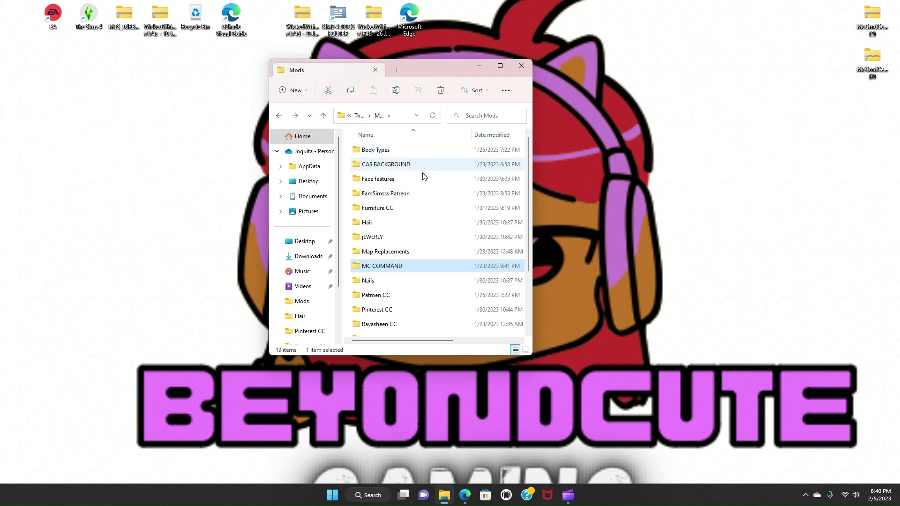
# Step: Move the McCmdCenter_AllModules_2022_7_0 (3) archive away from the desktop's edge and start extracting all its files
pyautogui.moveTo(866, 64); pyautogui.dragTo(657, 66)
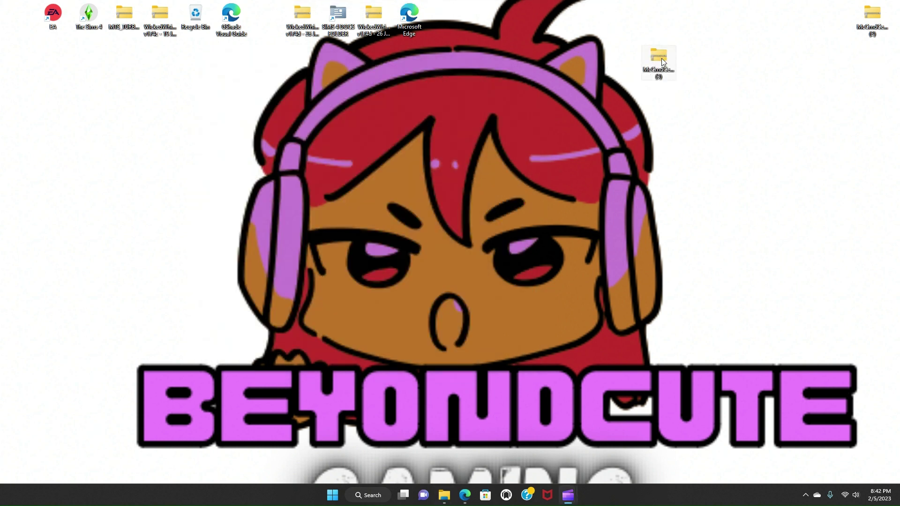
pyautogui.rightClick(662, 58)
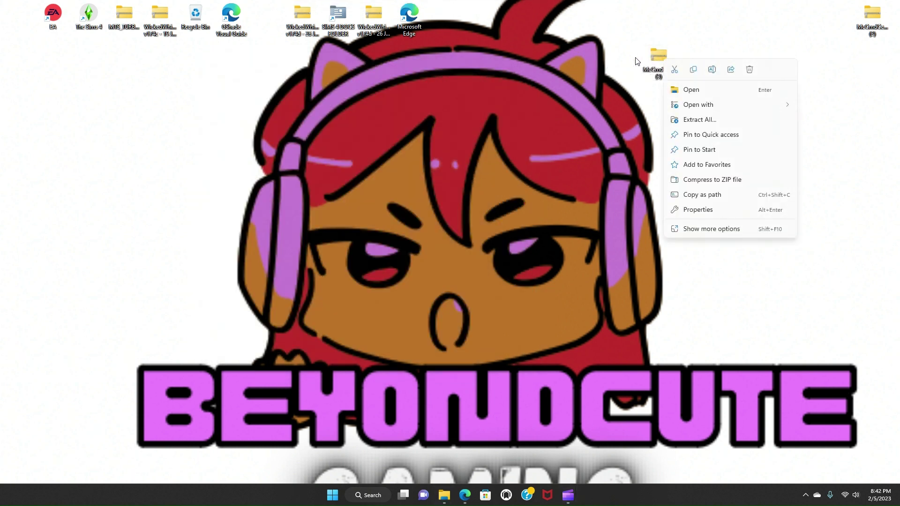
pyautogui.click(703, 120)
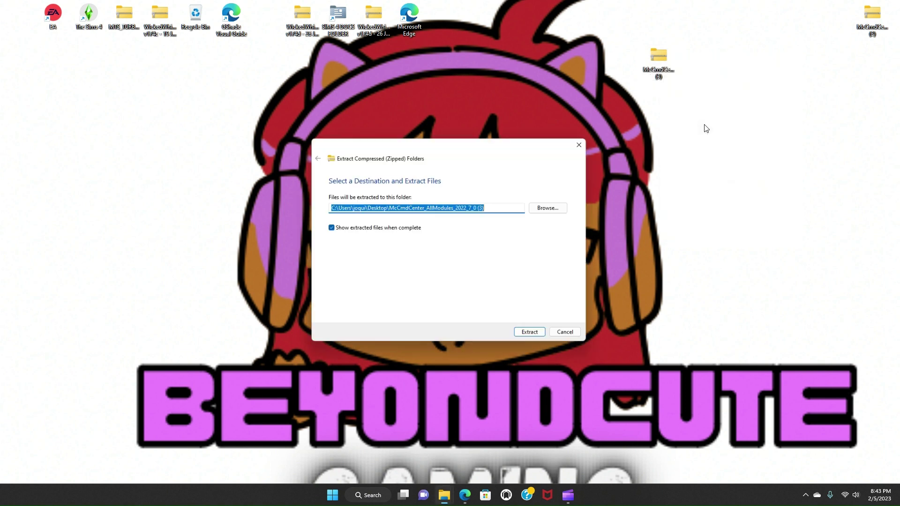
# Step: Choose Documents\Electronic Arts\The Sims 4\Mods\MC COMMAND as the extraction destination, and cancel the extraction
pyautogui.click(555, 207)
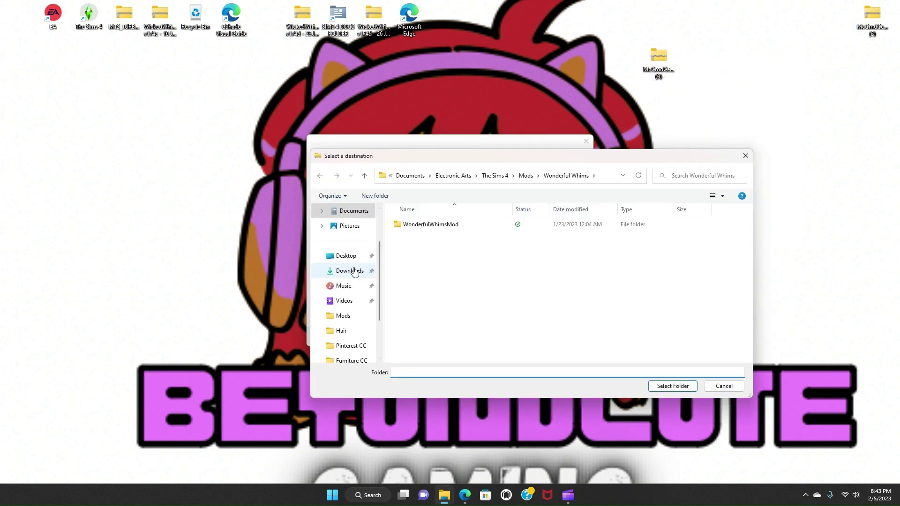
pyautogui.click(346, 257)
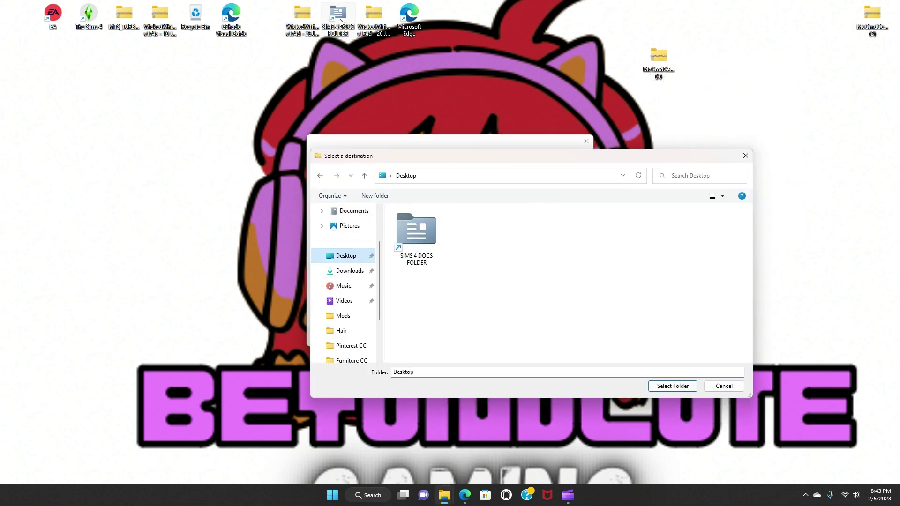
pyautogui.doubleClick(411, 231)
pyautogui.doubleClick(442, 226)
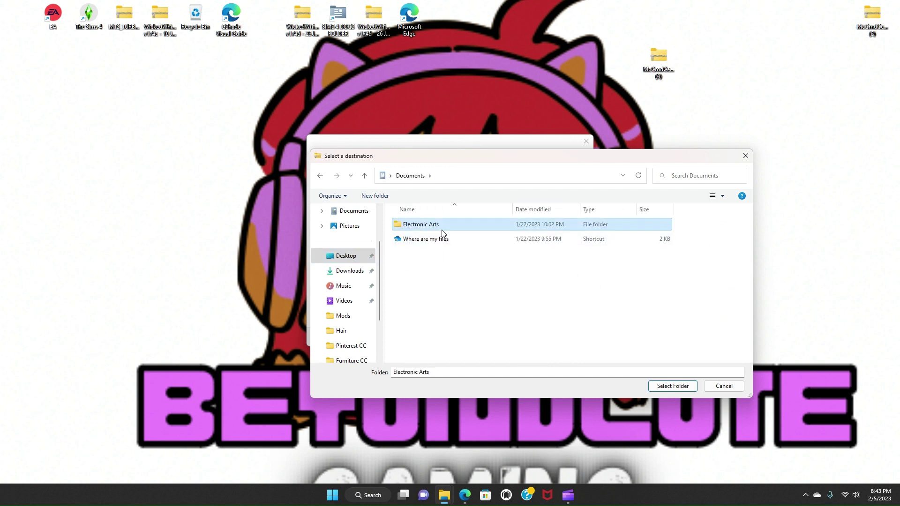
pyautogui.doubleClick(445, 225)
pyautogui.doubleClick(453, 297)
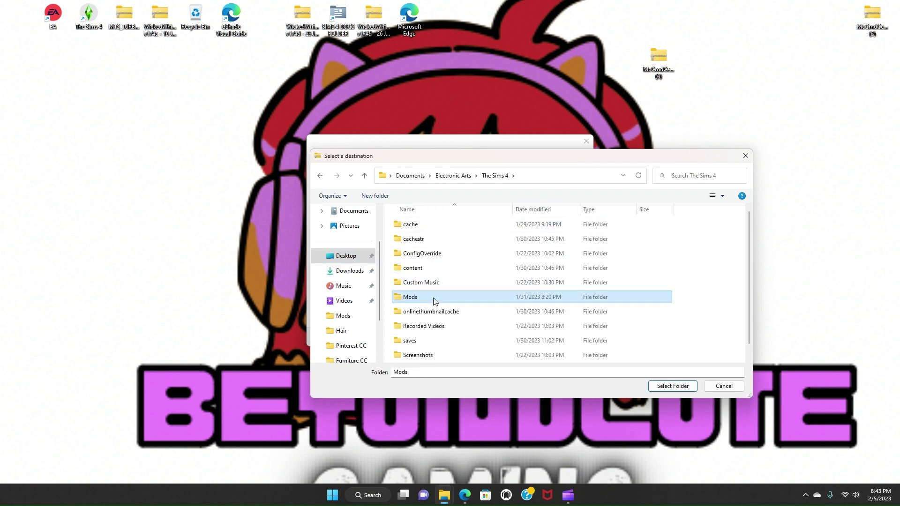
pyautogui.scroll(-2, 464, 258)
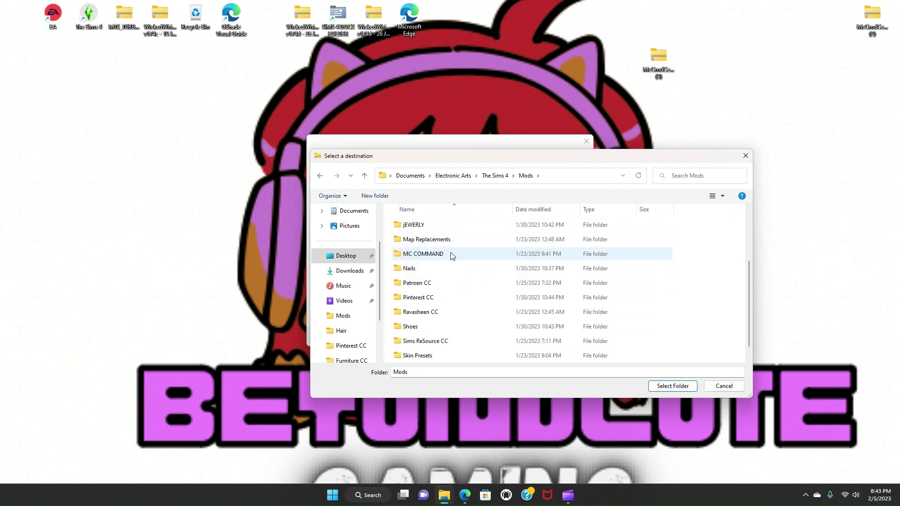
pyautogui.doubleClick(427, 257)
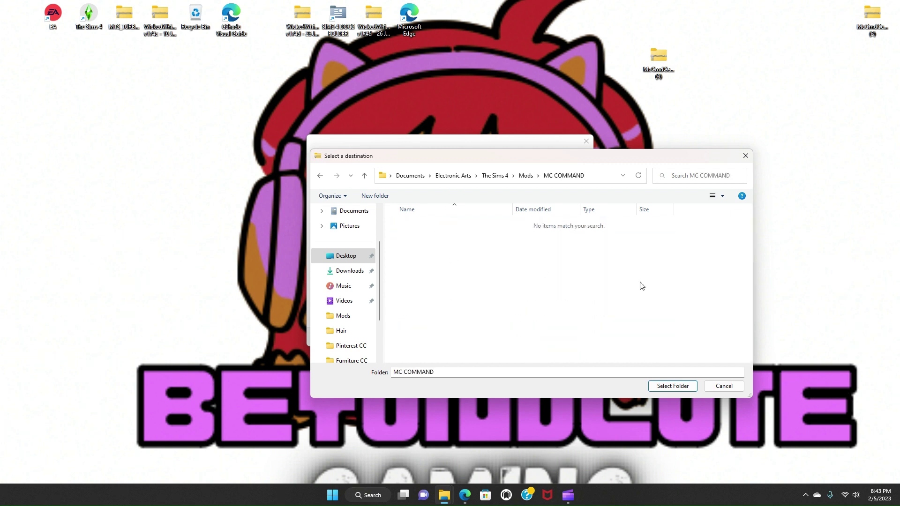
pyautogui.click(666, 390)
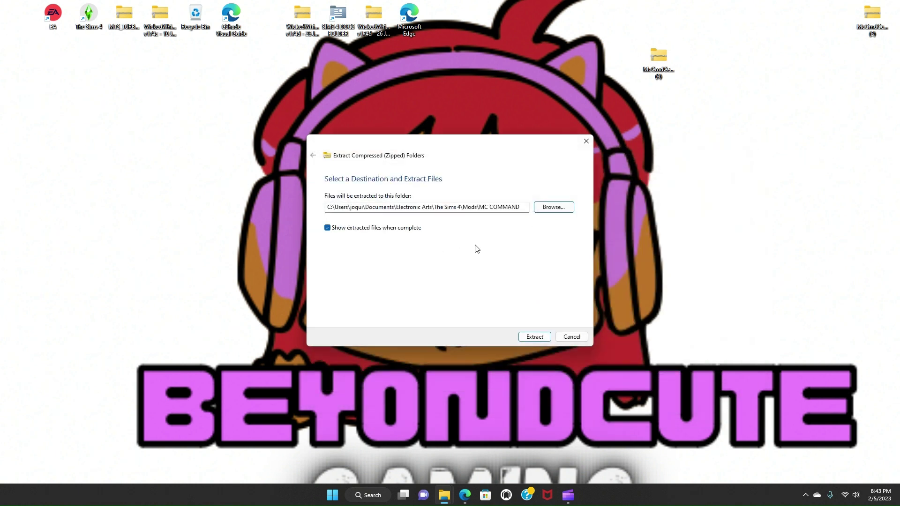
pyautogui.click(573, 337)
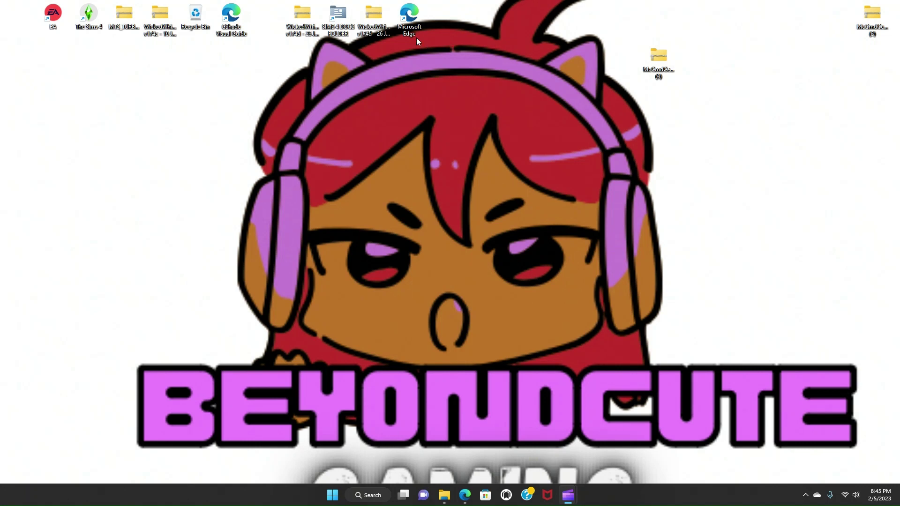
# Step: Open the MC COMMAND folder inside The Sims 4 Mods folder and examine the script and package files in it
pyautogui.doubleClick(349, 26)
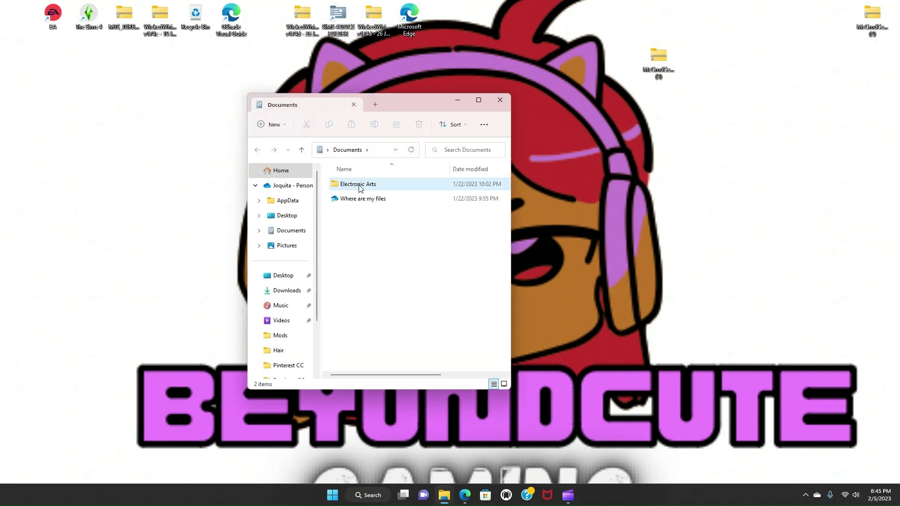
pyautogui.doubleClick(357, 184)
pyautogui.doubleClick(380, 187)
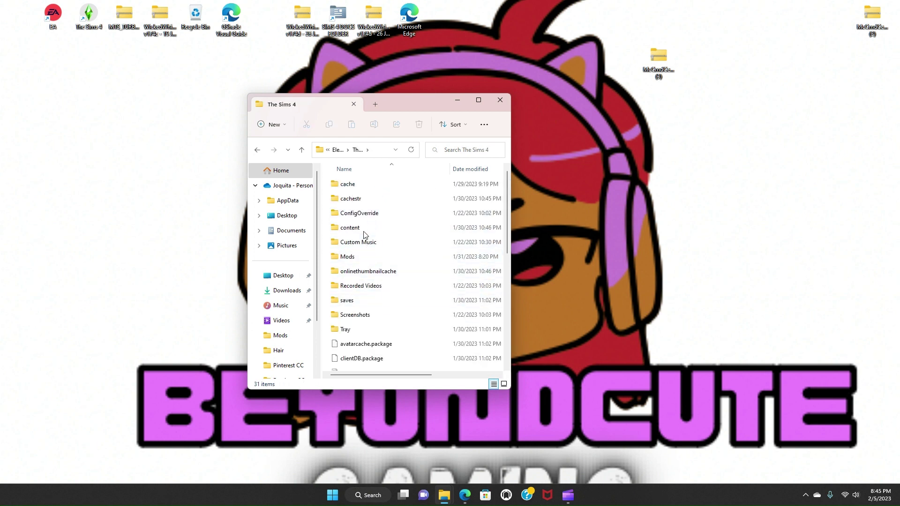
pyautogui.doubleClick(348, 258)
pyautogui.scroll(-2, 370, 254)
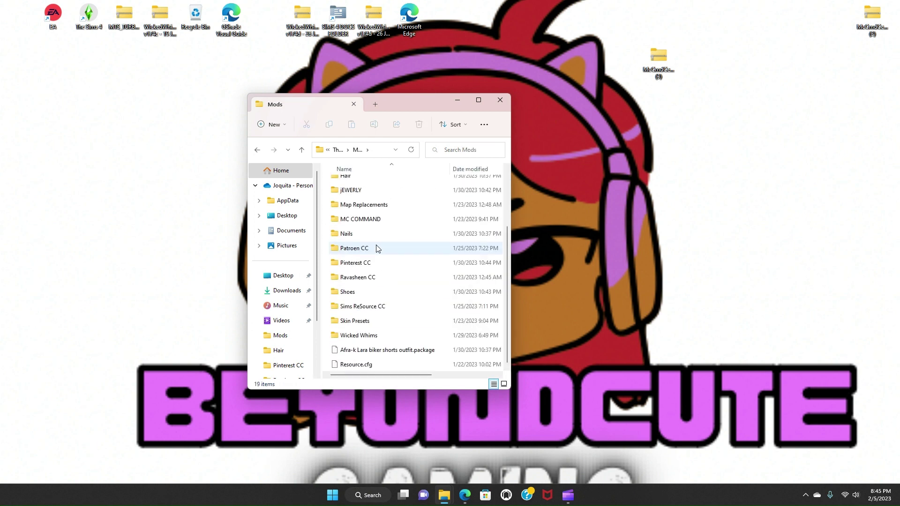
pyautogui.click(376, 219)
pyautogui.doubleClick(375, 219)
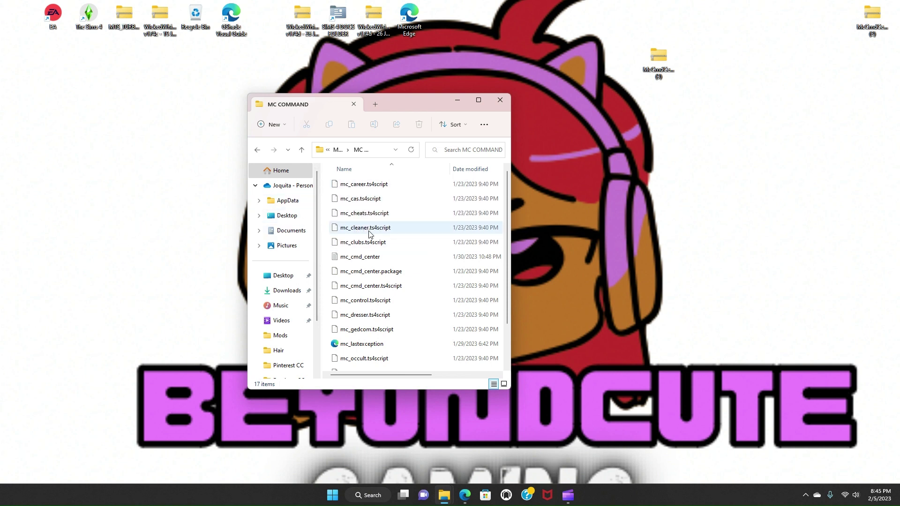
pyautogui.scroll(-2, 360, 248)
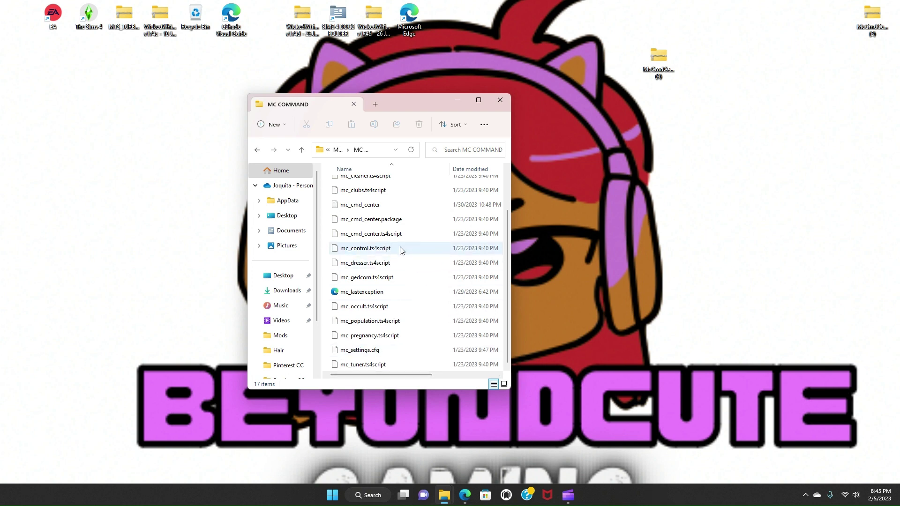
# Step: Look back over the mod files in the MC COMMAND folder and close its window
pyautogui.scroll(2, 420, 254)
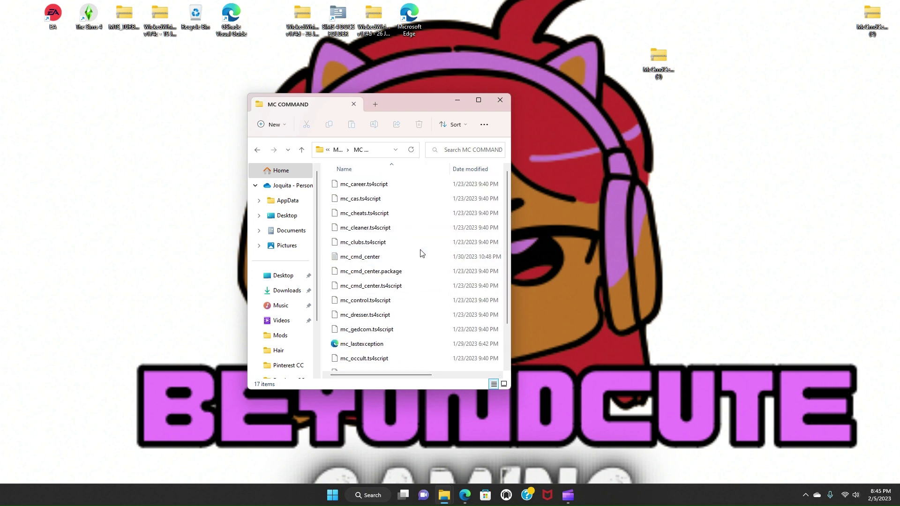
pyautogui.click(496, 100)
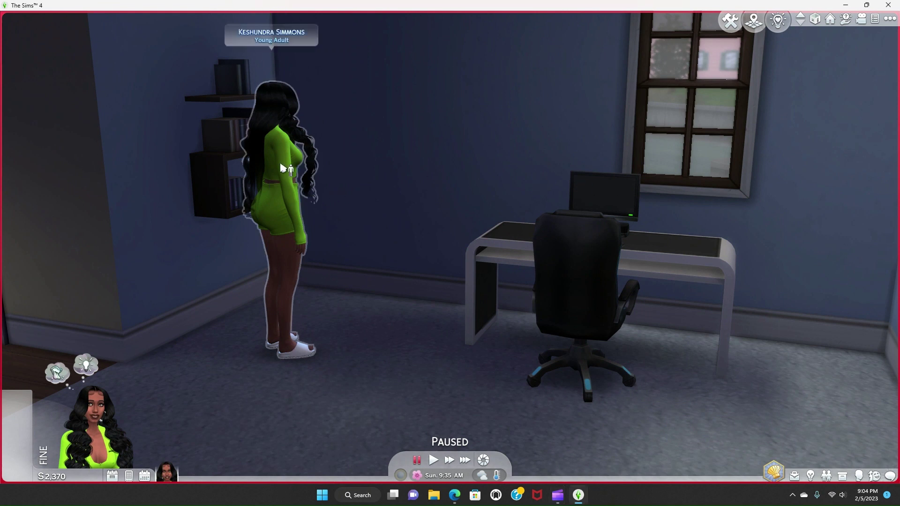
# Step: In The Sims 4, open MC Command Center on the Sim, examine its commands down to Relationships, and close it
pyautogui.click(283, 168)
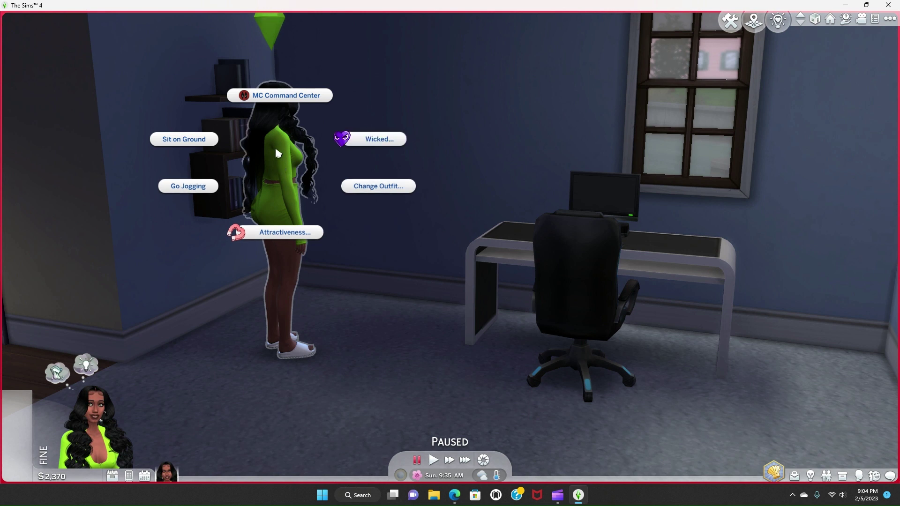
pyautogui.click(280, 99)
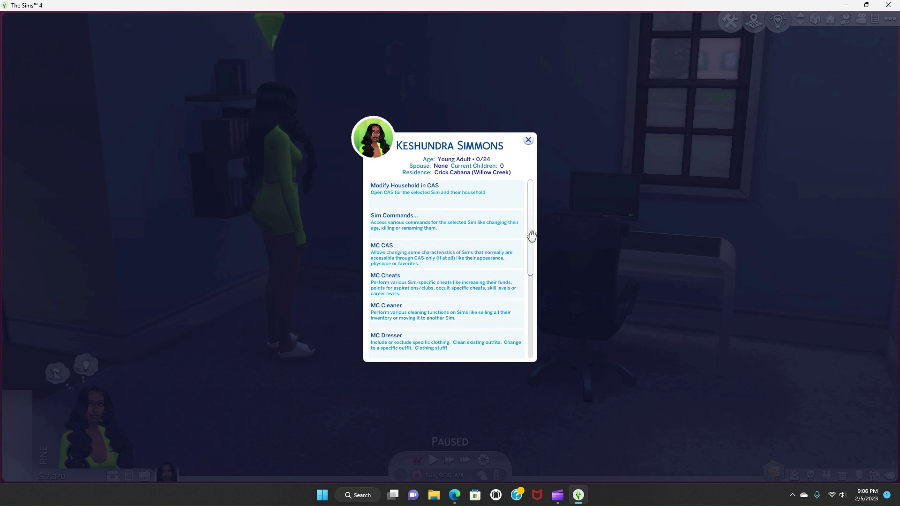
pyautogui.scroll(-2, 531, 256)
pyautogui.moveTo(531, 257); pyautogui.dragTo(532, 295)
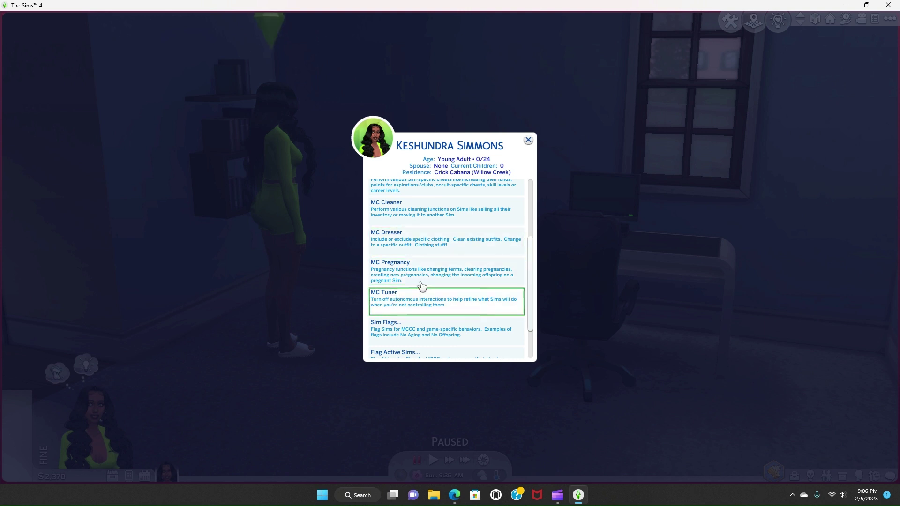
pyautogui.moveTo(531, 249); pyautogui.dragTo(534, 277)
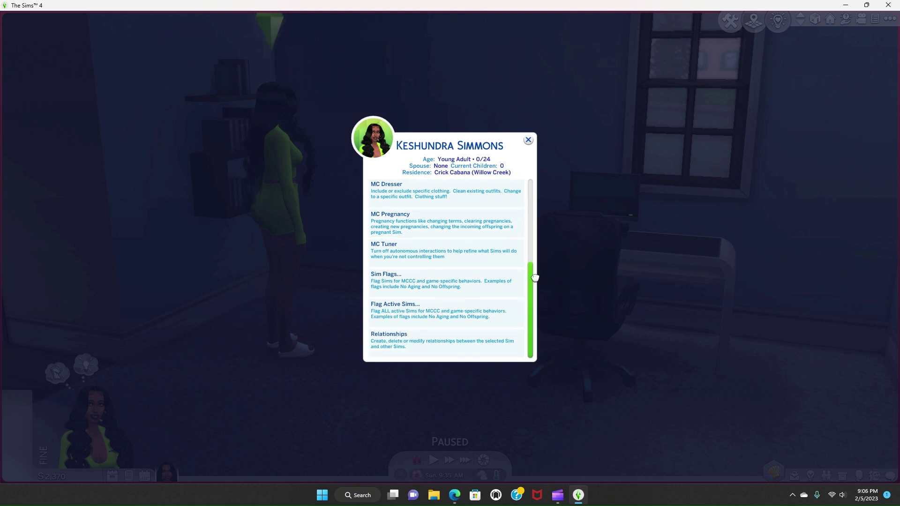
pyautogui.click(440, 244)
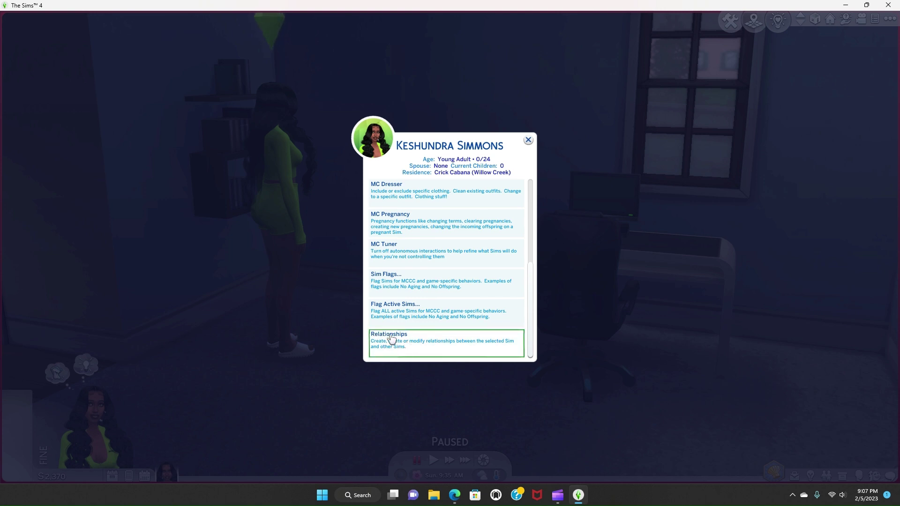
pyautogui.click(402, 346)
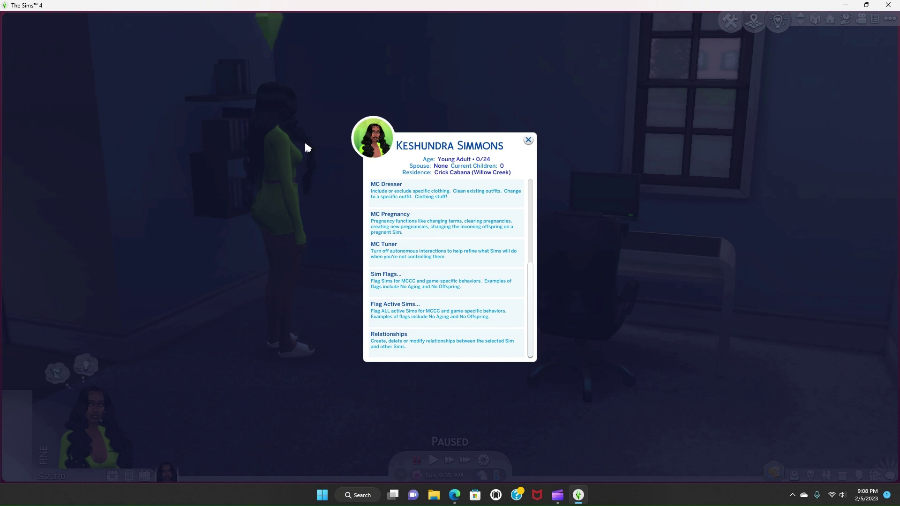
pyautogui.click(529, 140)
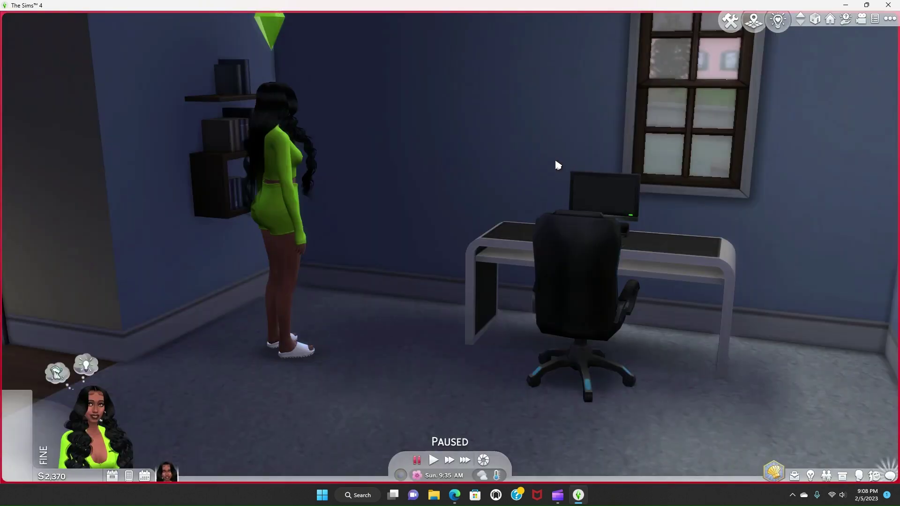
# Step: Open MC Command Center from the in-game computer, browse its modules and open MC Population
pyautogui.click(611, 198)
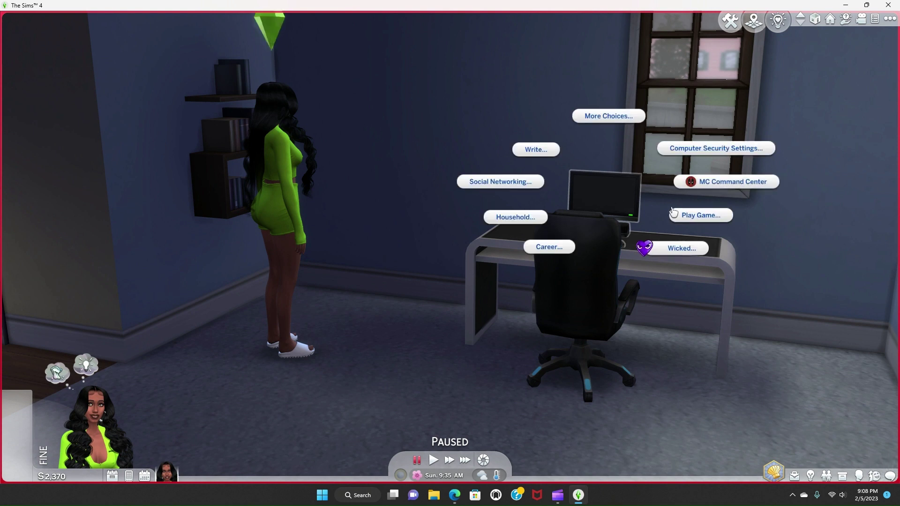
pyautogui.click(720, 186)
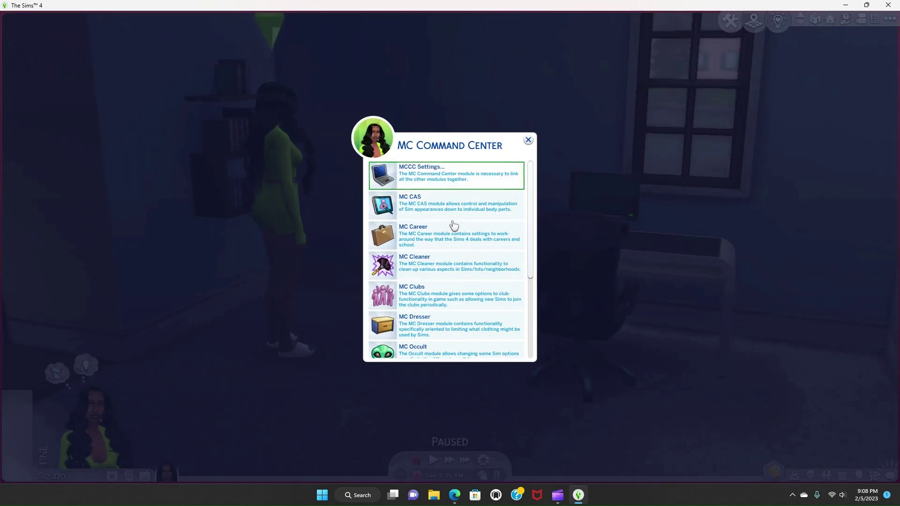
pyautogui.scroll(-5, 458, 240)
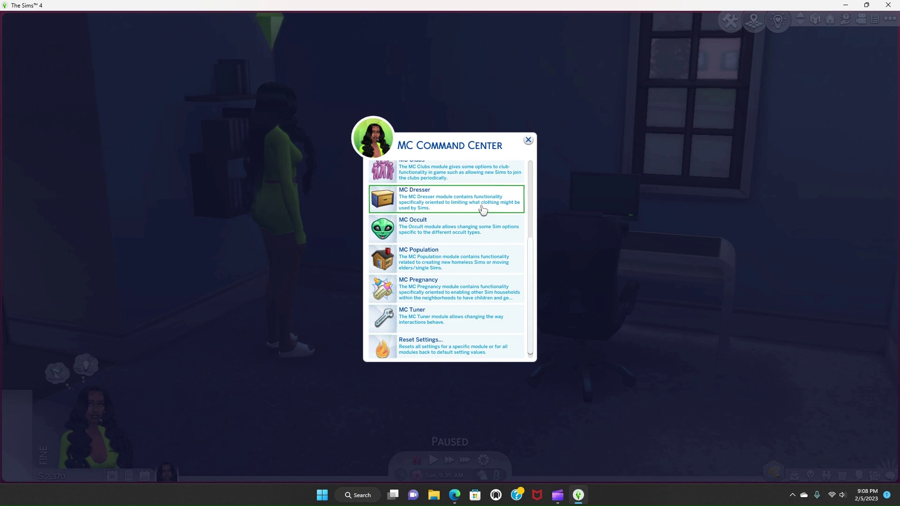
pyautogui.click(442, 255)
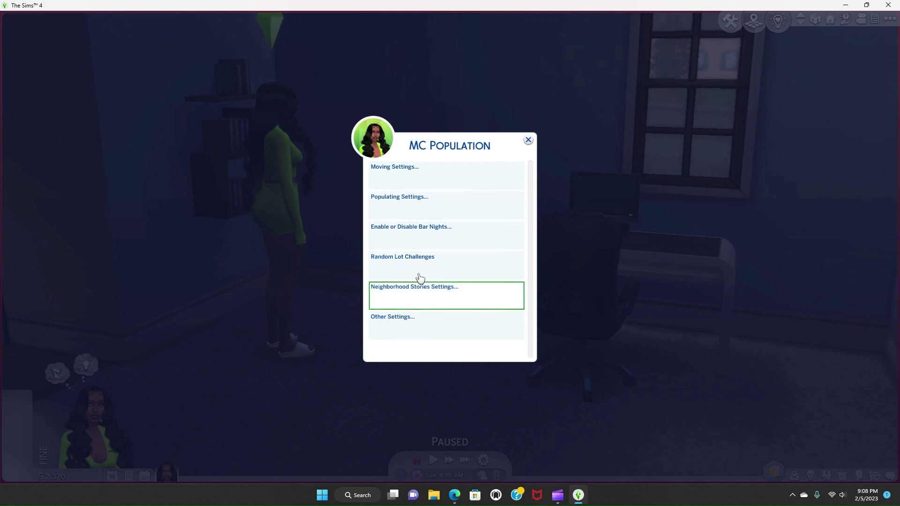
# Step: Examine the Populating Settings and their Import Tray Settings, and return to the Populating Settings
pyautogui.click(417, 201)
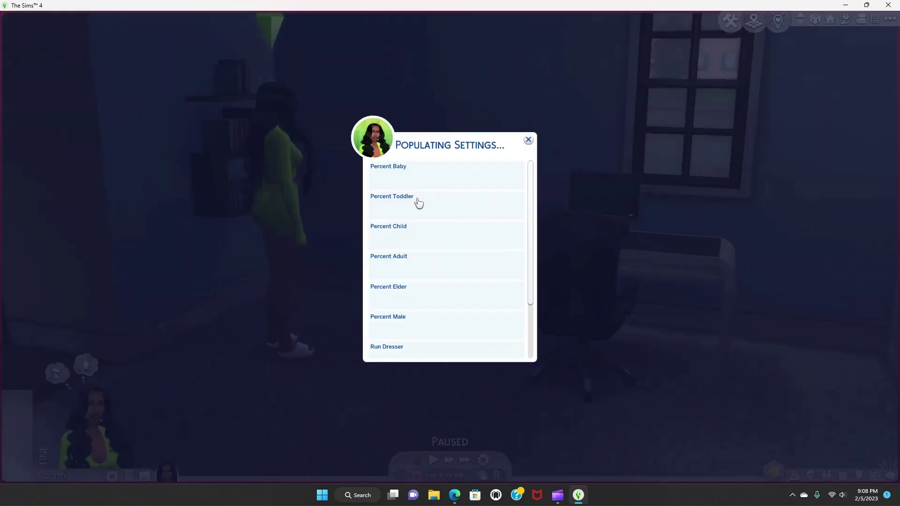
pyautogui.scroll(-2, 418, 291)
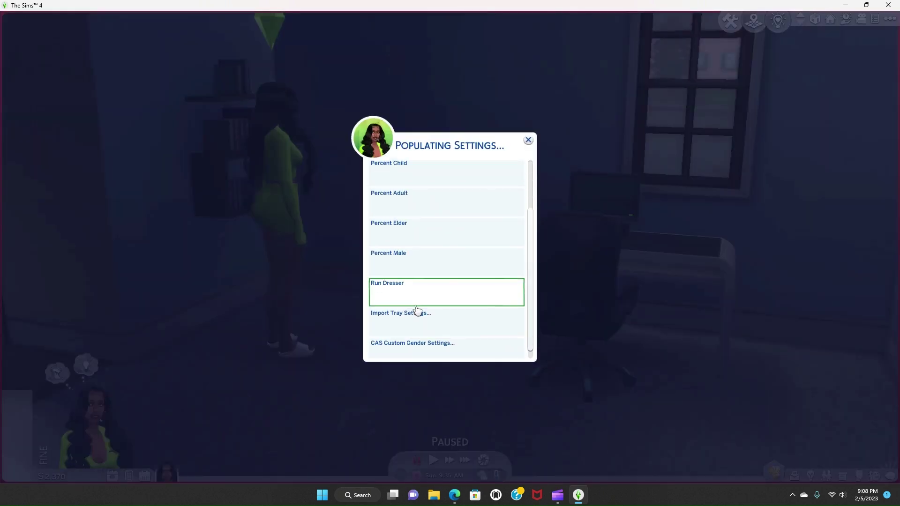
pyautogui.scroll(-1, 416, 310)
pyautogui.click(413, 309)
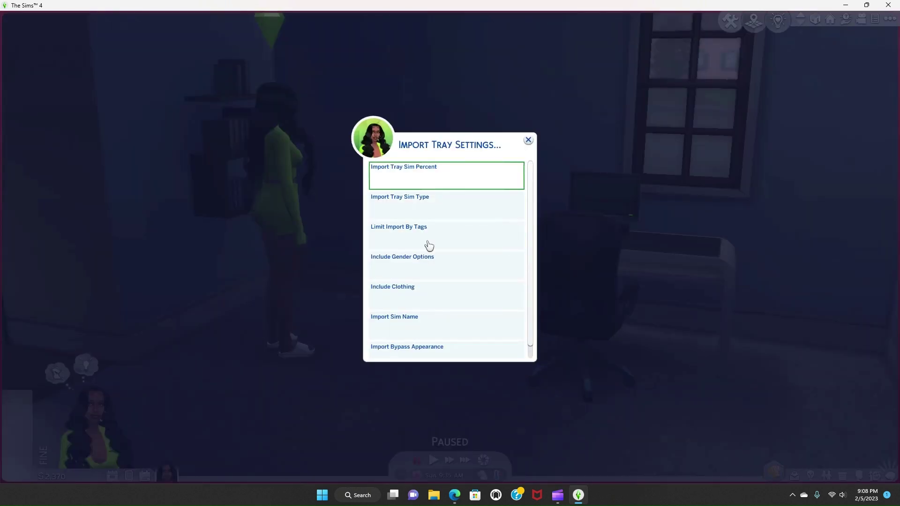
pyautogui.scroll(-1, 432, 300)
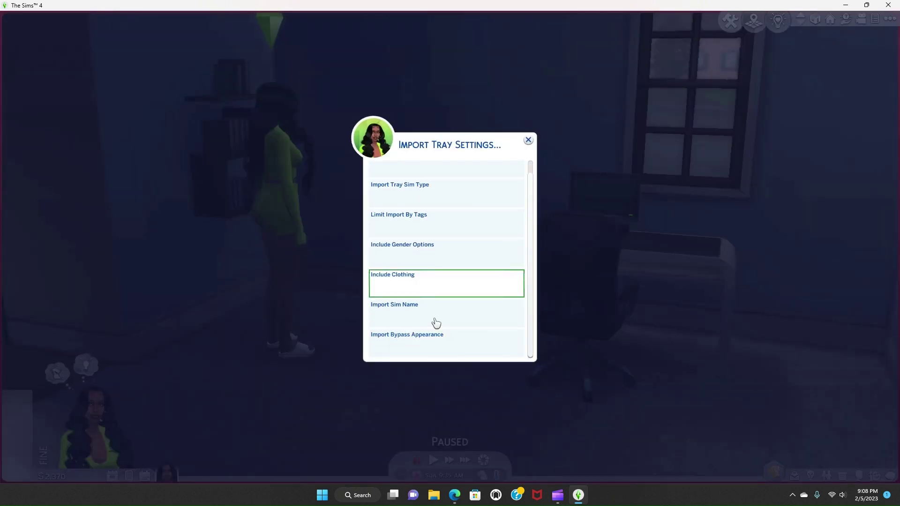
pyautogui.click(528, 140)
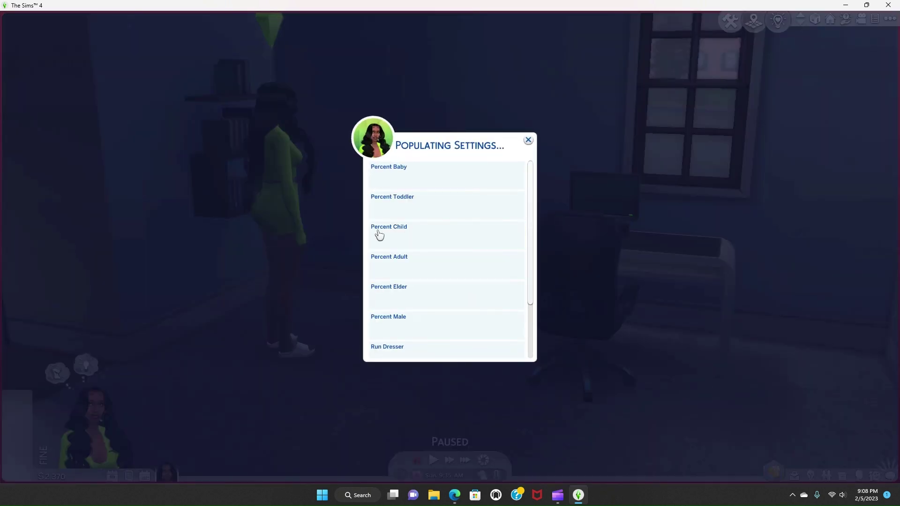
# Step: Set Percent Toddler to 50 in the Populating Settings
pyautogui.click(398, 203)
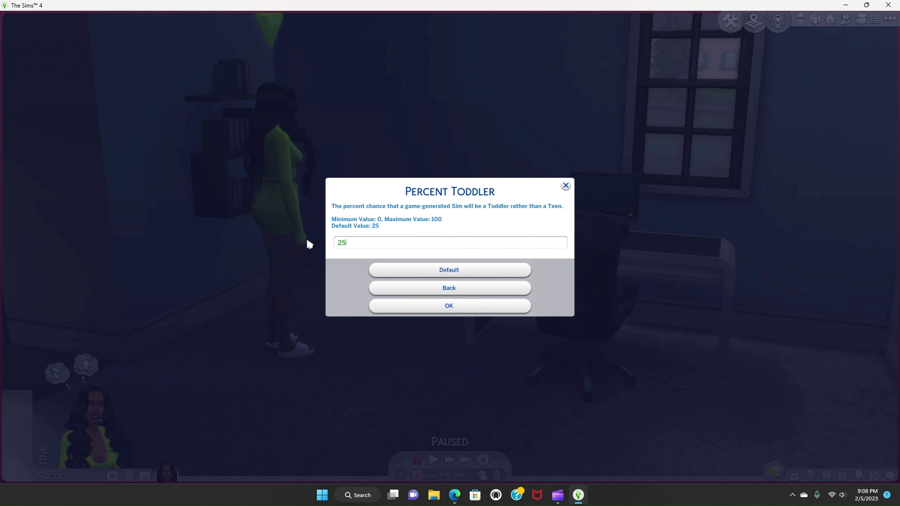
pyautogui.write('0')
pyautogui.press('BackSpace')
pyautogui.press('BackSpace')
pyautogui.press('BackSpace')
pyautogui.write('0')
pyautogui.click(478, 305)
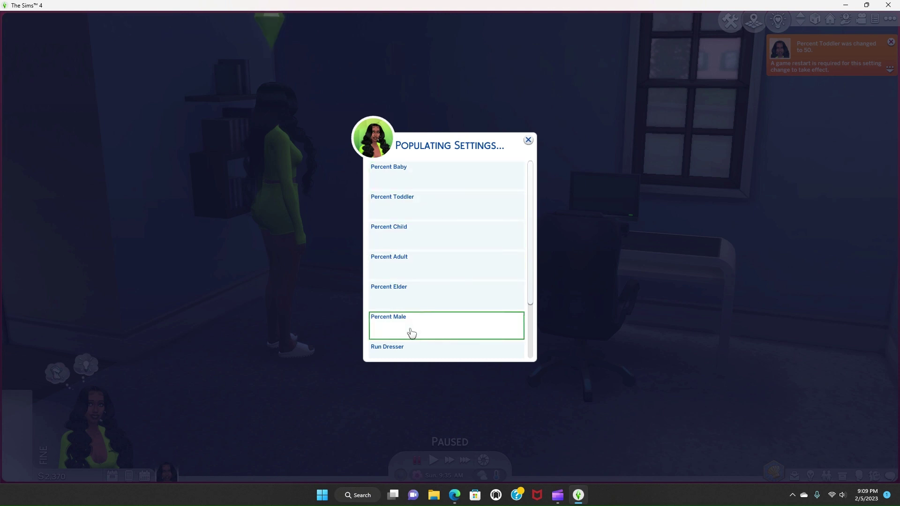
# Step: Look over the remaining Populating Settings and return to MC Population
pyautogui.scroll(-3, 415, 339)
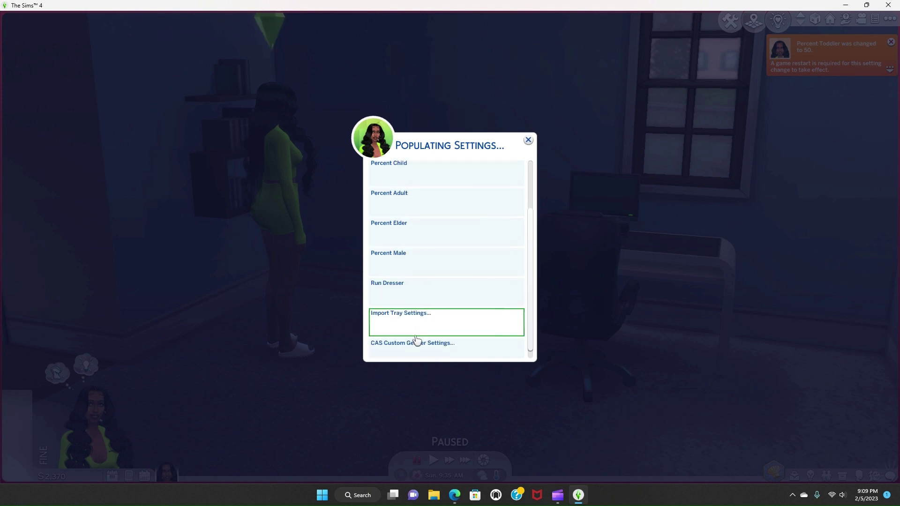
pyautogui.scroll(1, 425, 211)
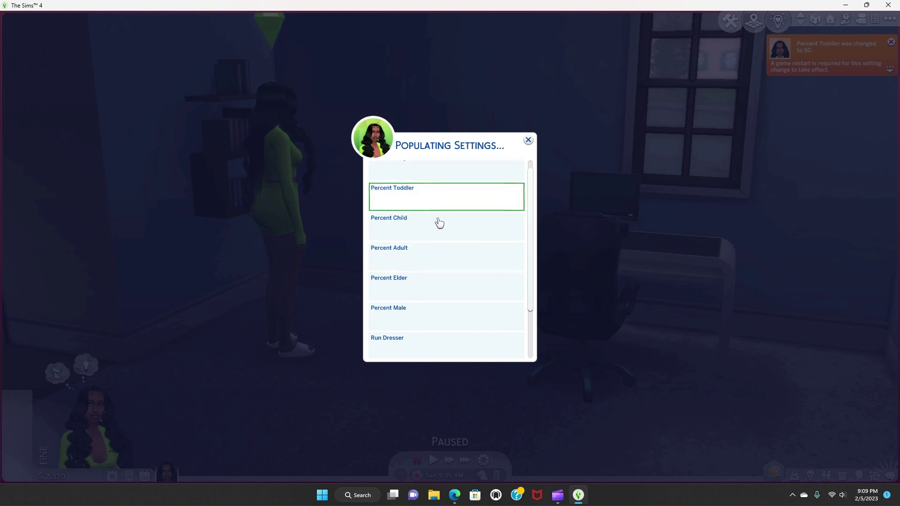
pyautogui.click(528, 140)
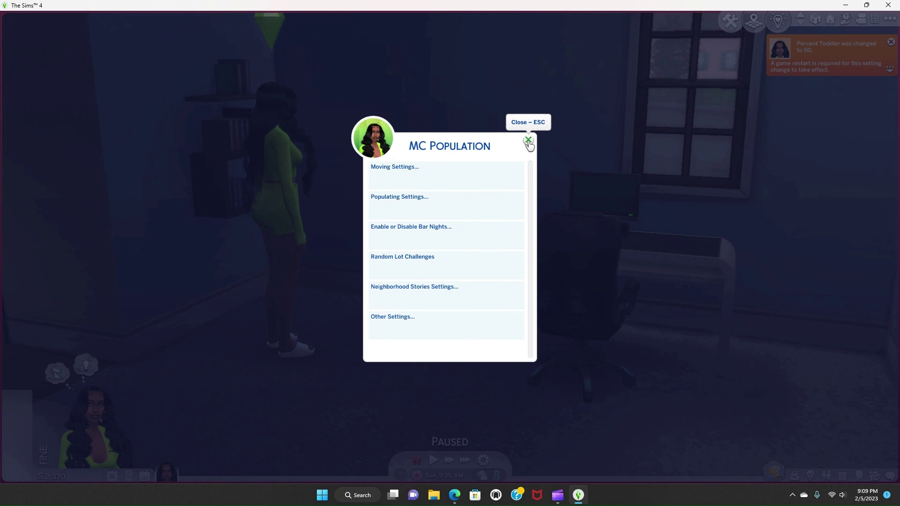
# Step: Examine the Bypass Played Households and Move Teens as Dependents options in Moving Settings, and close MC Command Center
pyautogui.press('Escape')
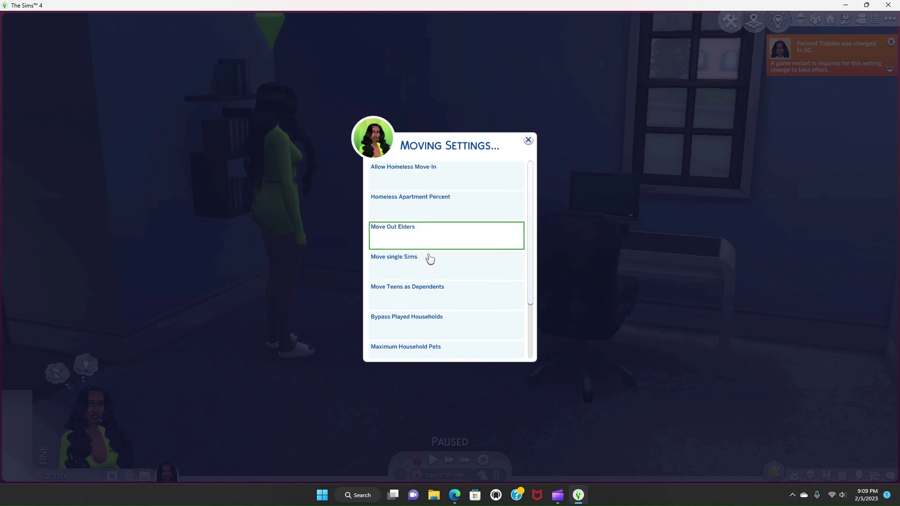
pyautogui.scroll(-2, 424, 262)
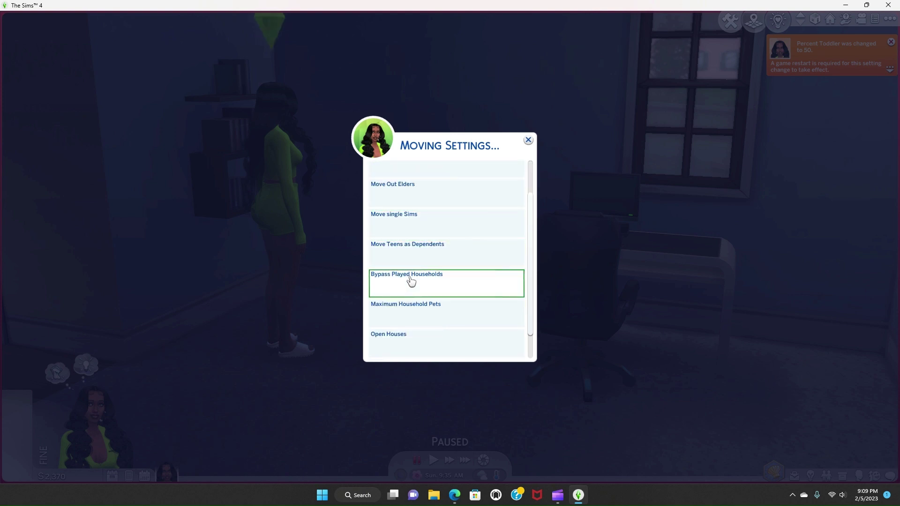
pyautogui.press('Escape')
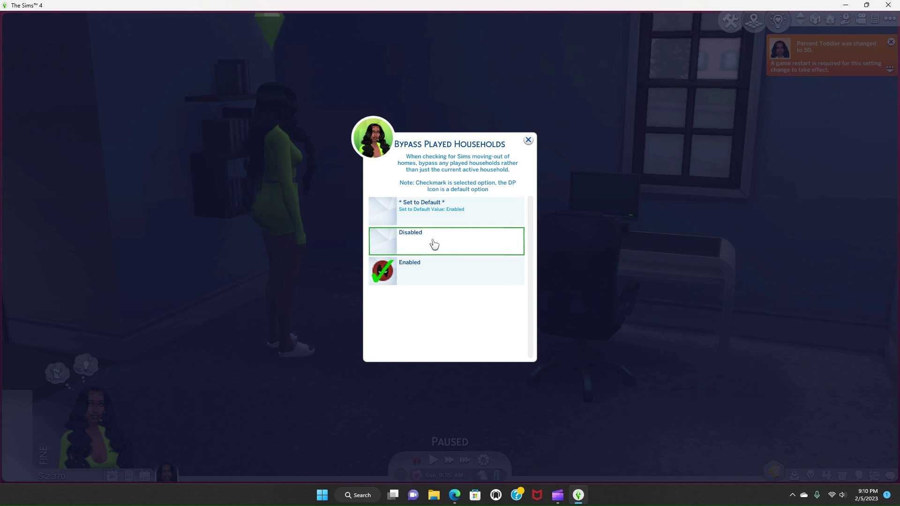
pyautogui.click(529, 140)
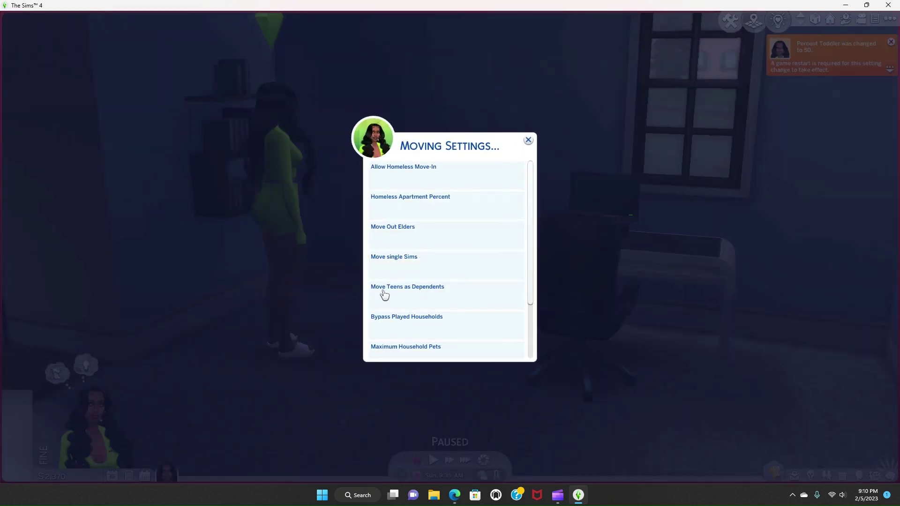
pyautogui.click(403, 298)
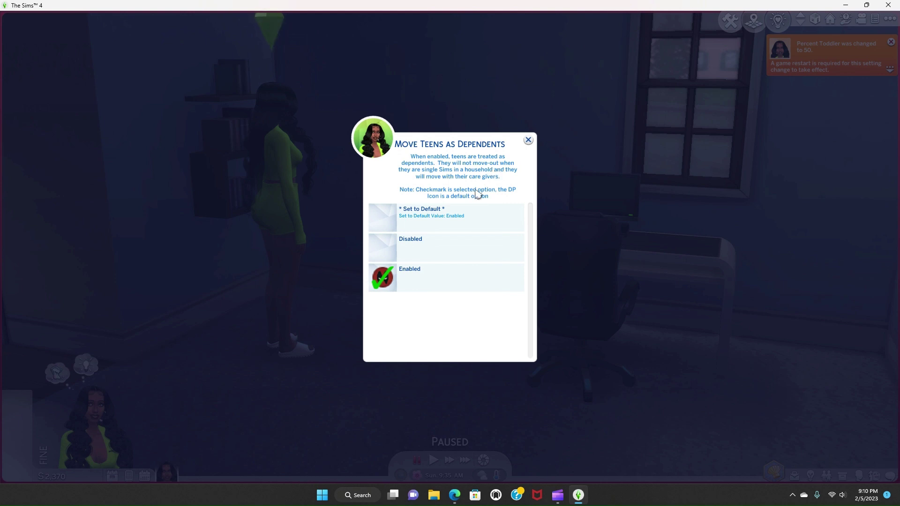
pyautogui.click(528, 140)
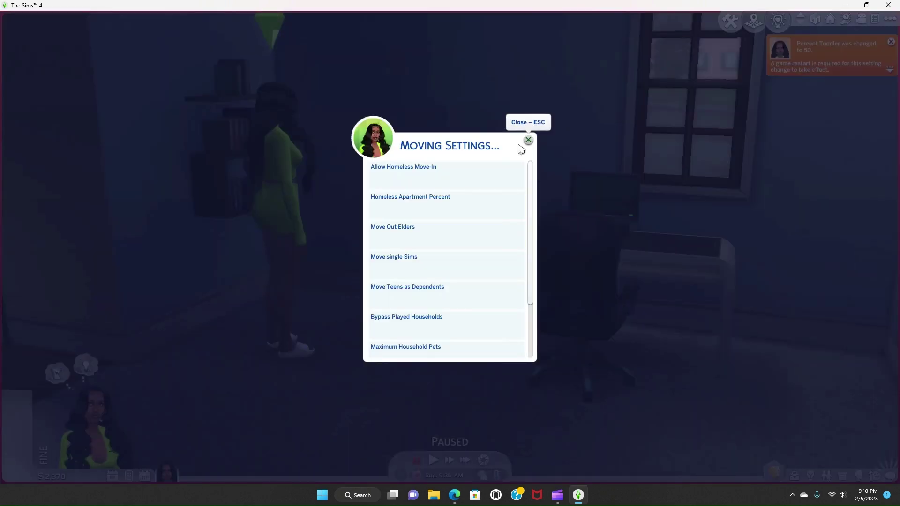
pyautogui.click(529, 138)
pyautogui.click(528, 140)
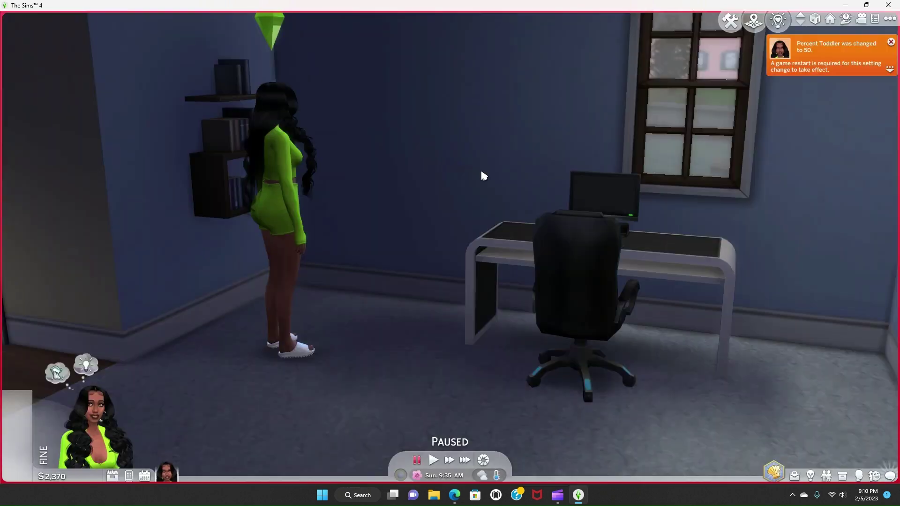
# Step: View the Offspring Gender options in MC Pregnancy's Offspring settings, and return to the Offspring list
pyautogui.scroll(-4, 429, 281)
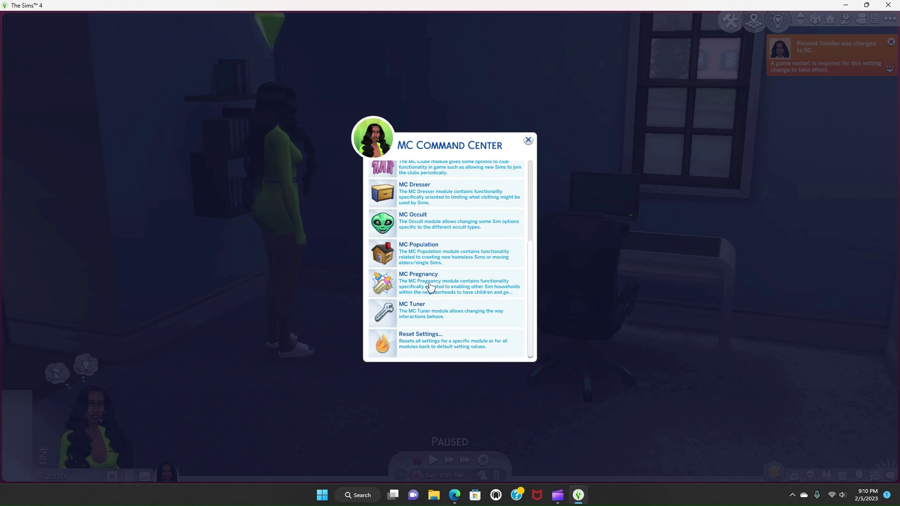
pyautogui.click(486, 288)
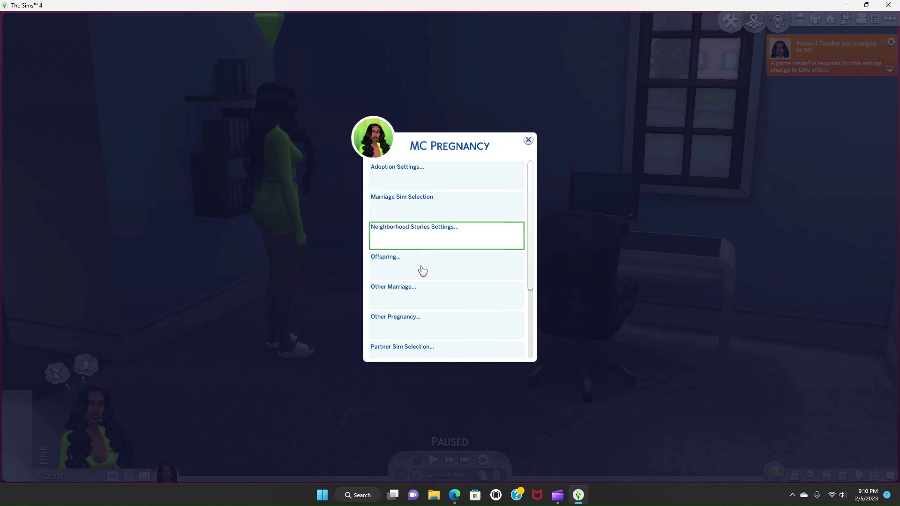
pyautogui.click(420, 269)
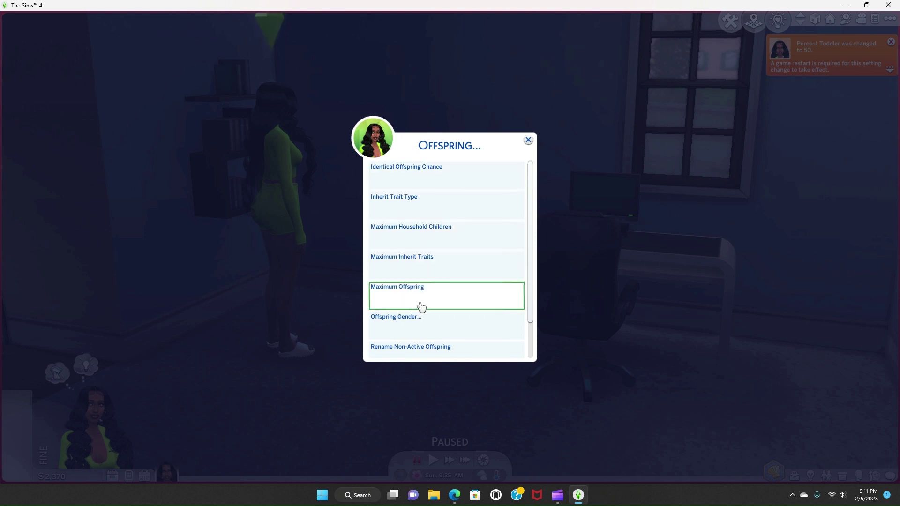
pyautogui.click(408, 322)
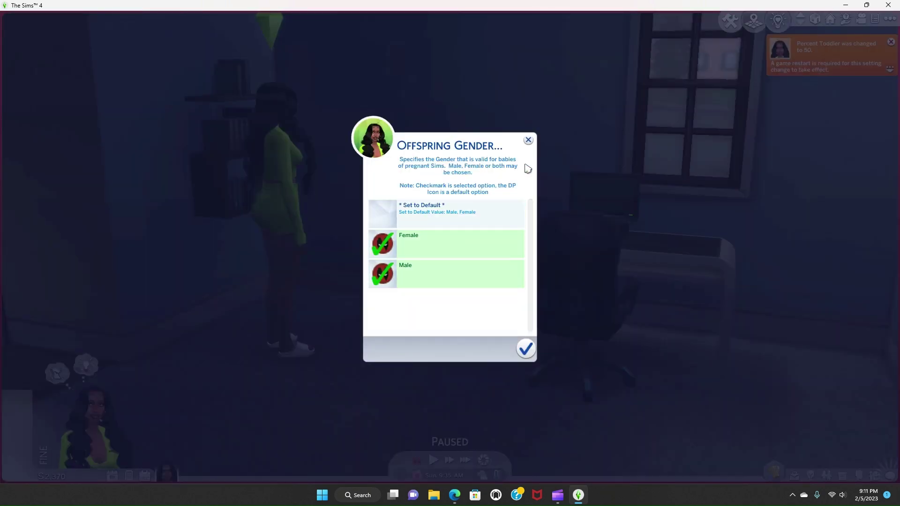
pyautogui.click(528, 140)
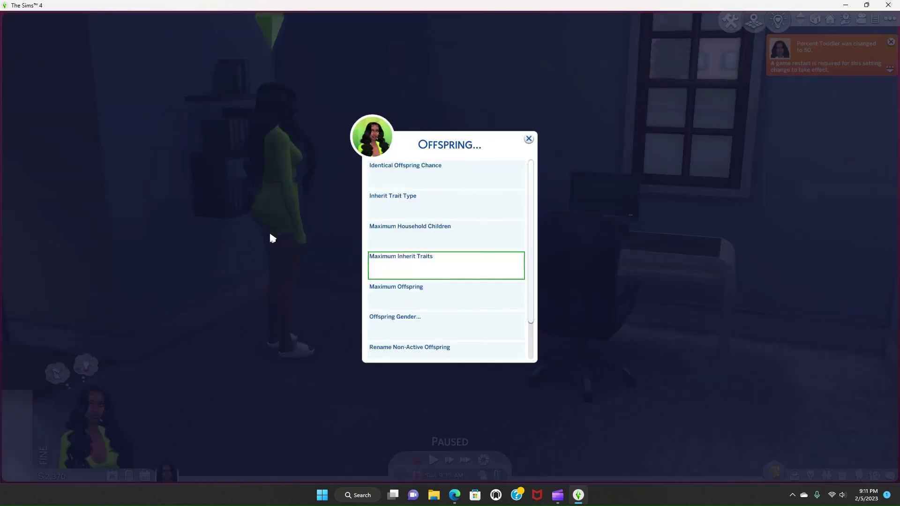
# Step: Look over the full list of Offspring settings and return to MC Pregnancy
pyautogui.scroll(-1, 451, 253)
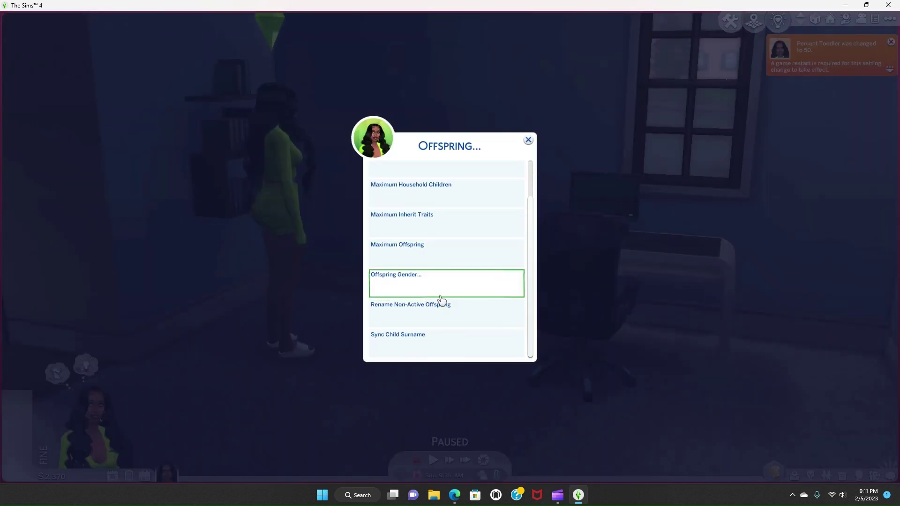
pyautogui.scroll(1, 470, 294)
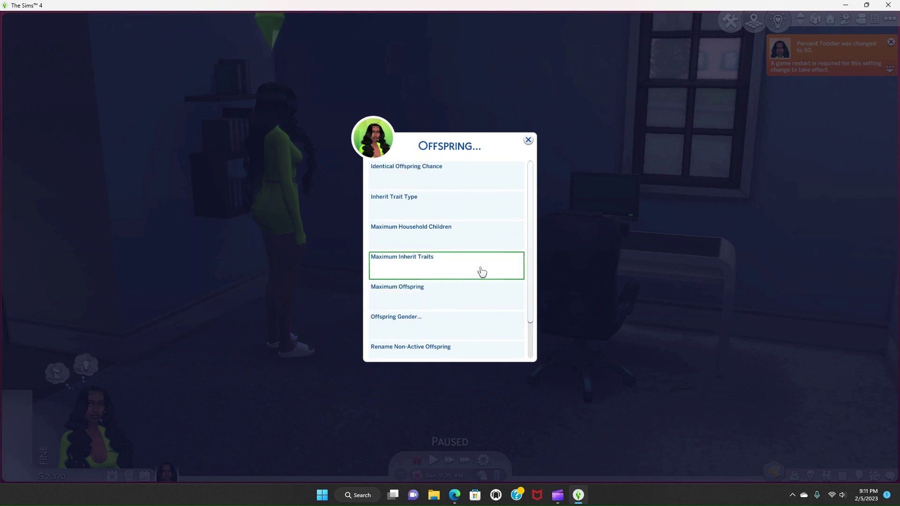
pyautogui.click(528, 139)
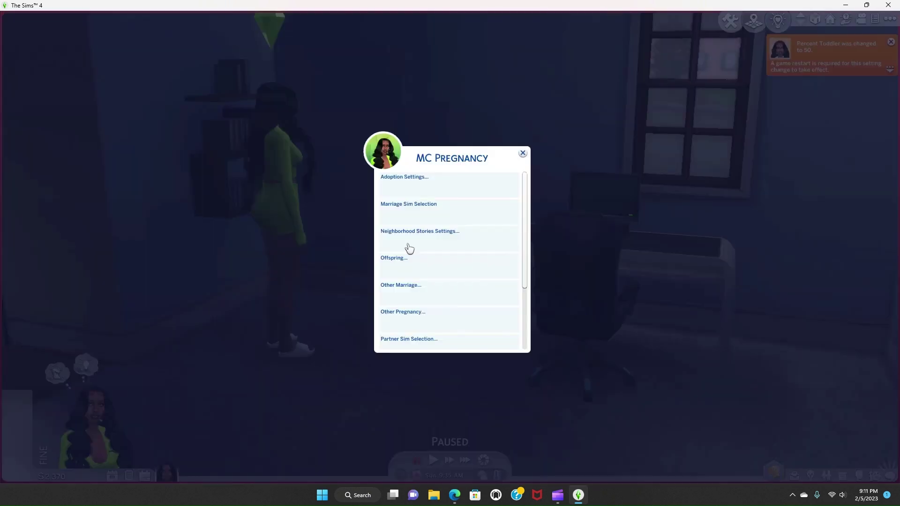
# Step: View the Other Marriage settings in MC Pregnancy and return to the module's list
pyautogui.scroll(-2, 426, 269)
pyautogui.press('Escape')
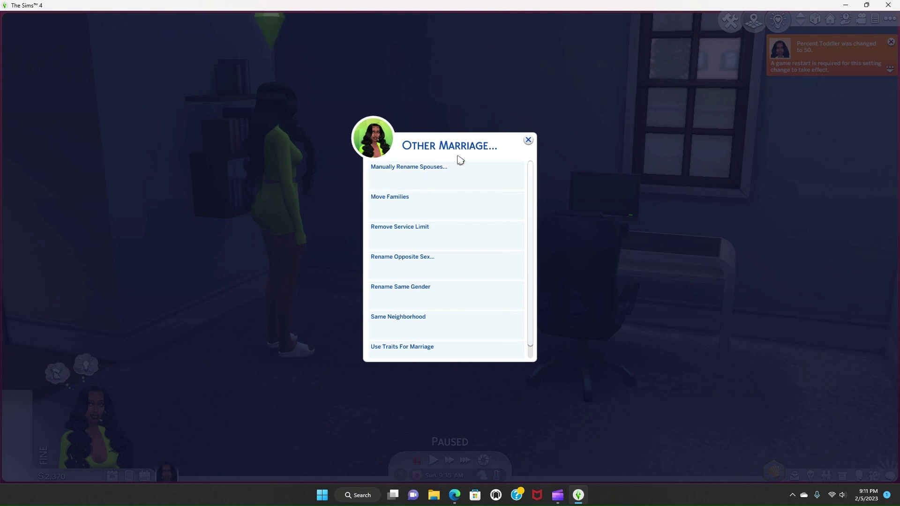
pyautogui.click(525, 140)
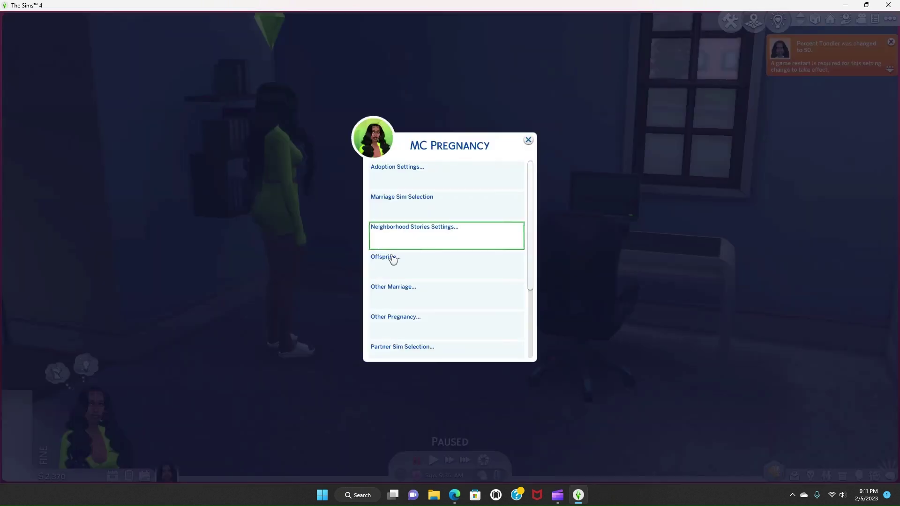
# Step: View the Pet Pregnancy Settings in MC Pregnancy, and return to the main MC Command Center list
pyautogui.scroll(-2, 393, 257)
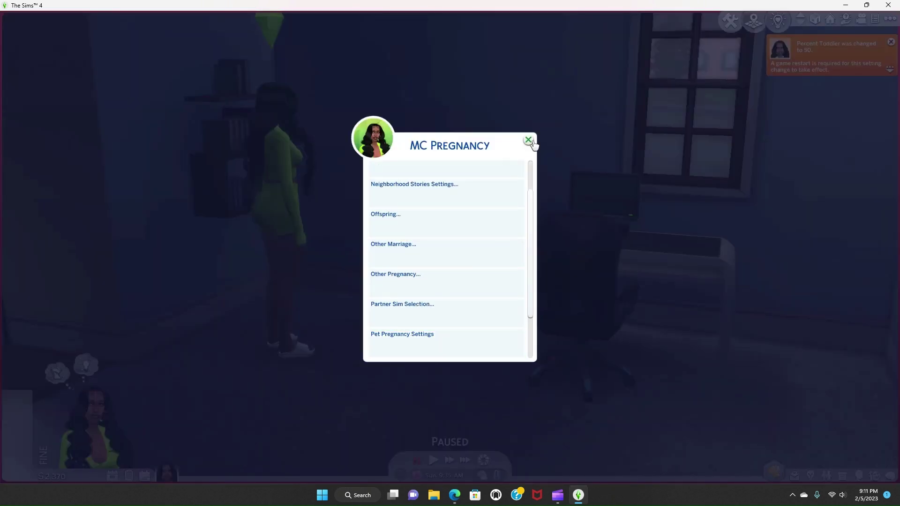
pyautogui.click(400, 346)
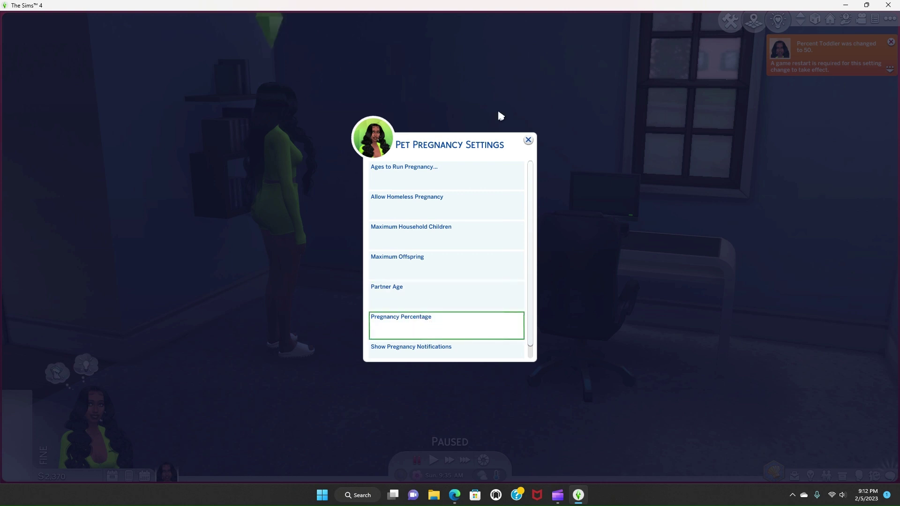
pyautogui.click(528, 140)
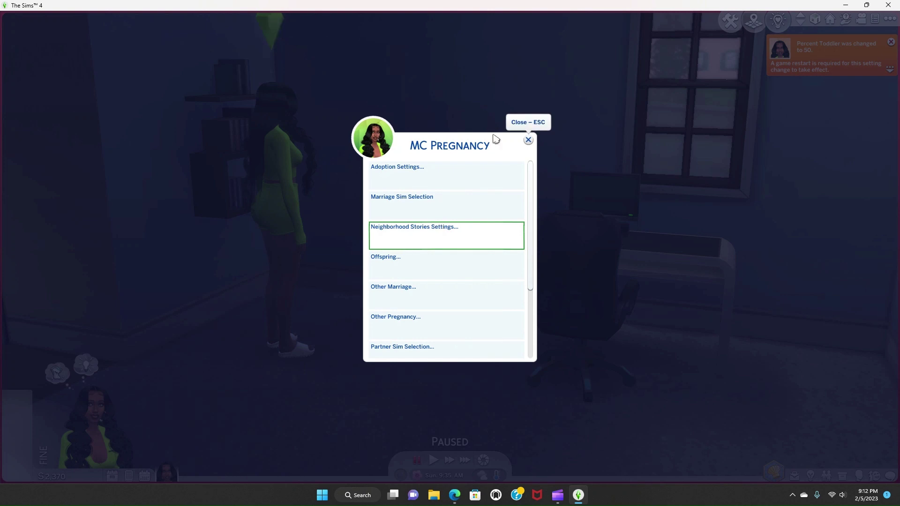
pyautogui.click(528, 139)
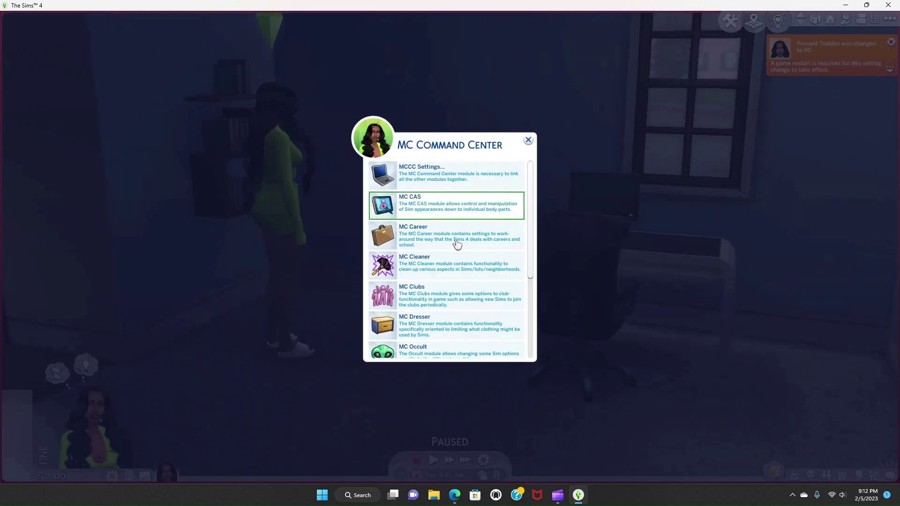
# Step: Examine the Pay Child Support options under Money Settings in MCCC Settings, and close them without choosing one
pyautogui.scroll(-1, 438, 267)
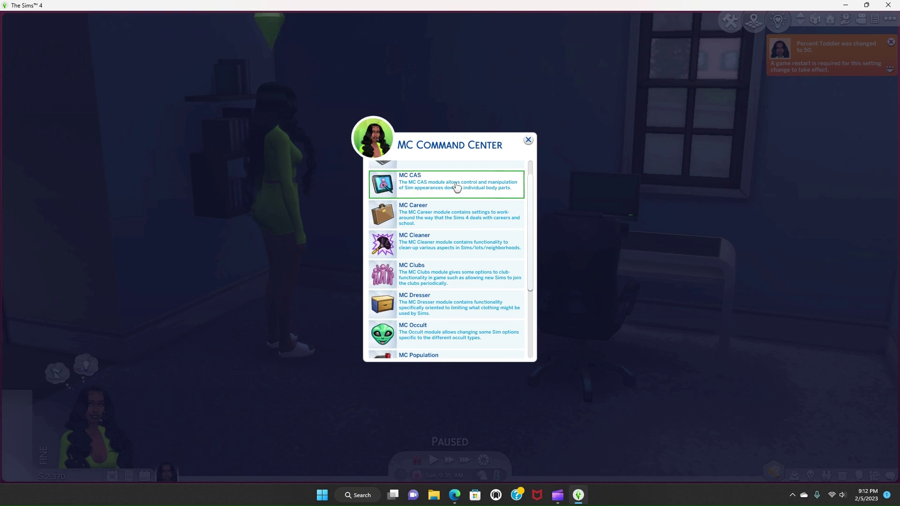
pyautogui.scroll(1, 425, 213)
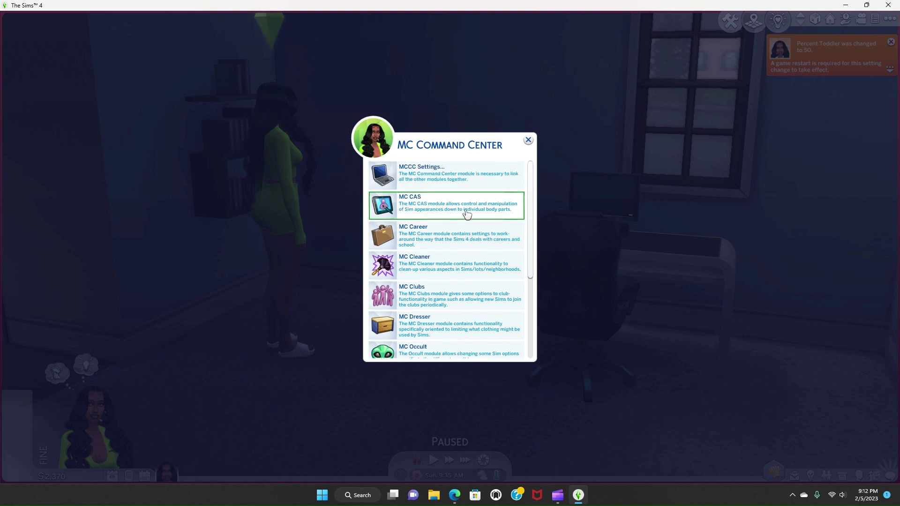
pyautogui.click(473, 176)
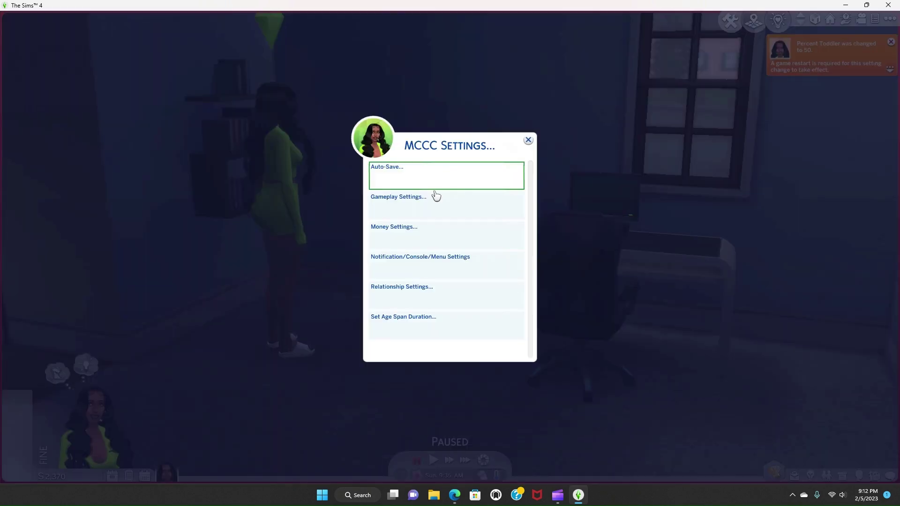
pyautogui.click(408, 232)
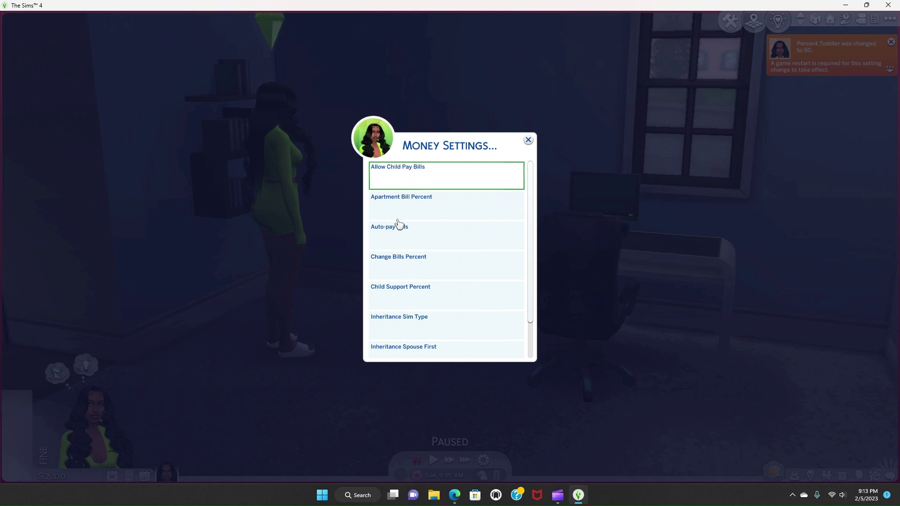
pyautogui.scroll(-1, 403, 244)
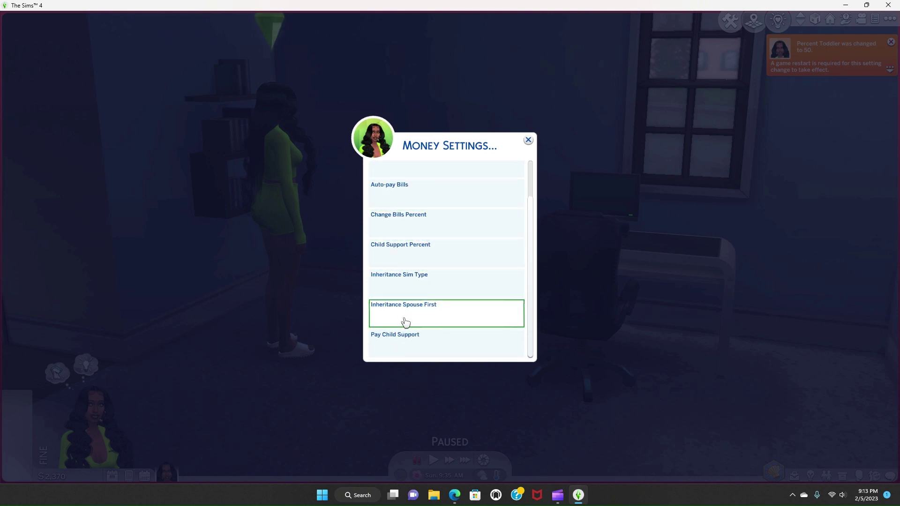
pyautogui.click(413, 341)
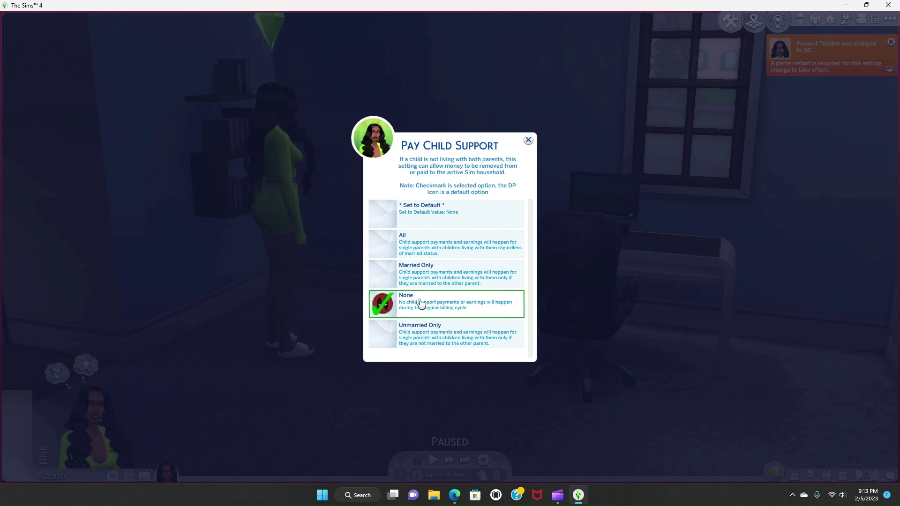
pyautogui.click(528, 139)
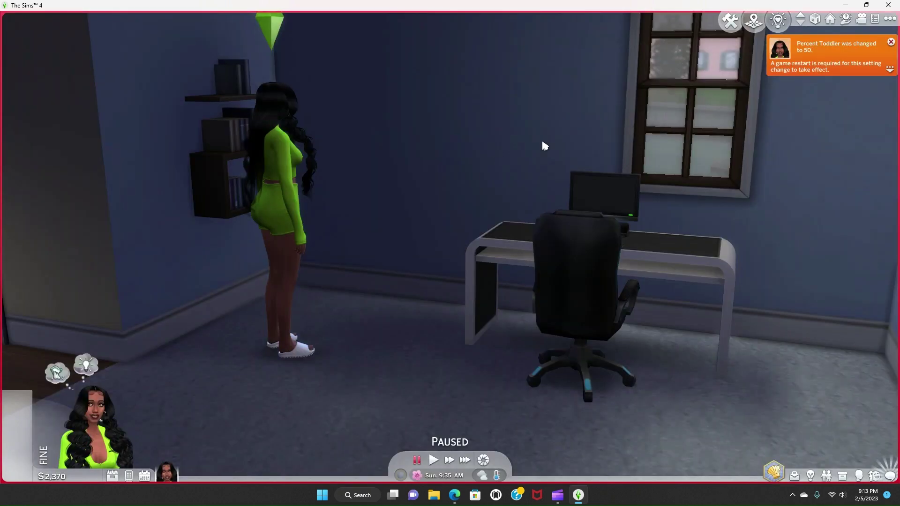
# Step: Look over the Money Settings list again and return to the main MC Command Center list
pyautogui.scroll(-2, 427, 285)
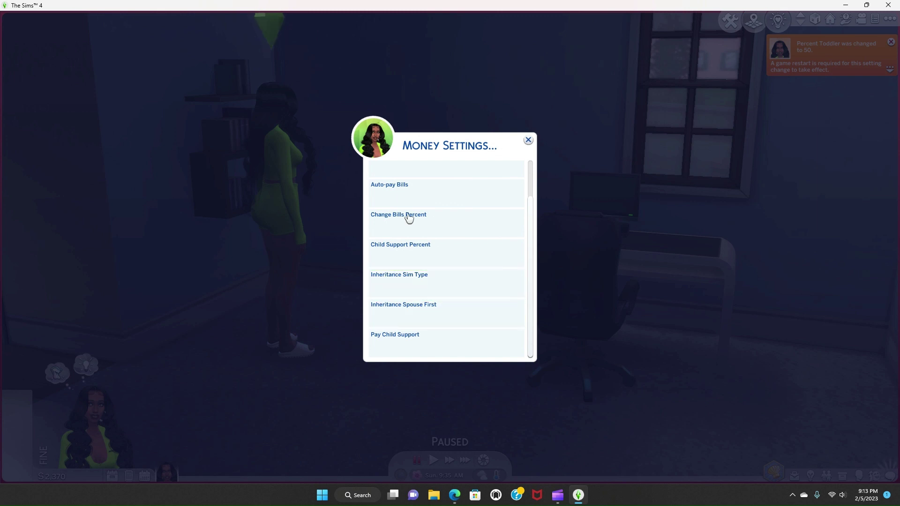
pyautogui.scroll(2, 427, 210)
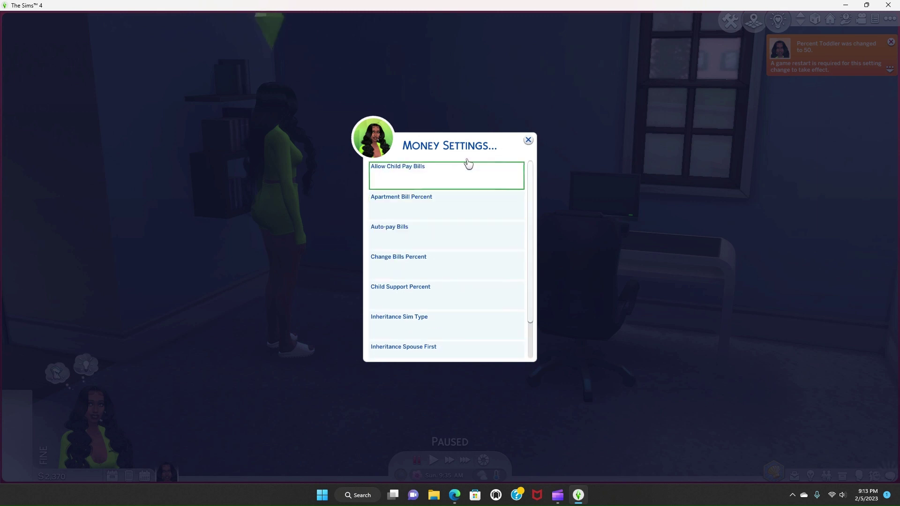
pyautogui.click(528, 140)
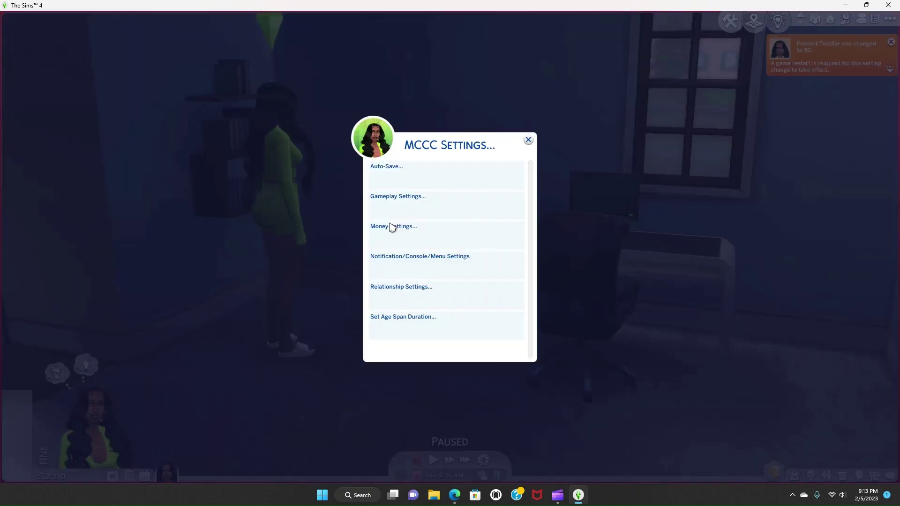
pyautogui.click(528, 140)
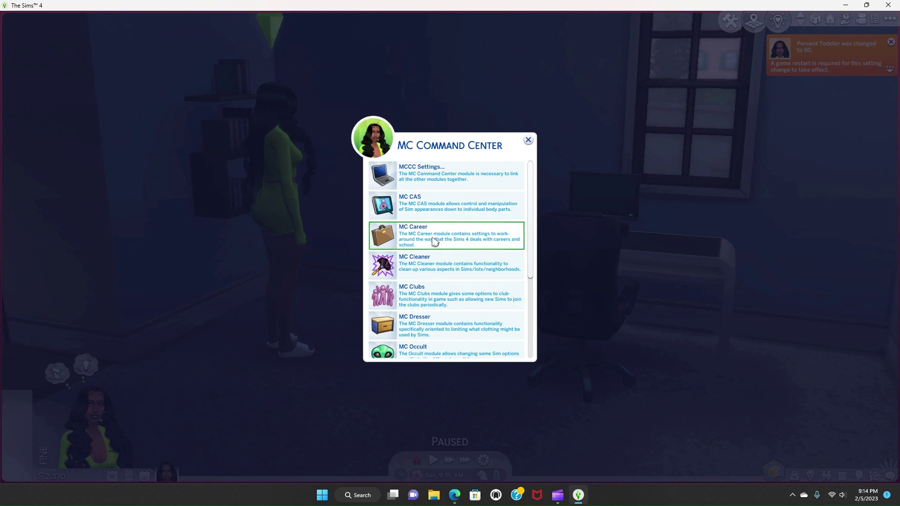
# Step: View the School Homework Progression setting in MC Career and close it without entering a value
pyautogui.click(434, 242)
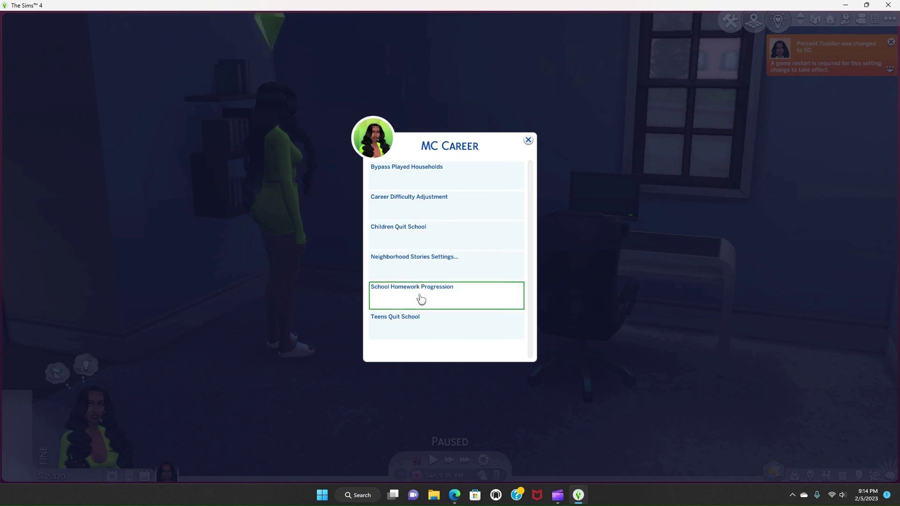
pyautogui.click(403, 298)
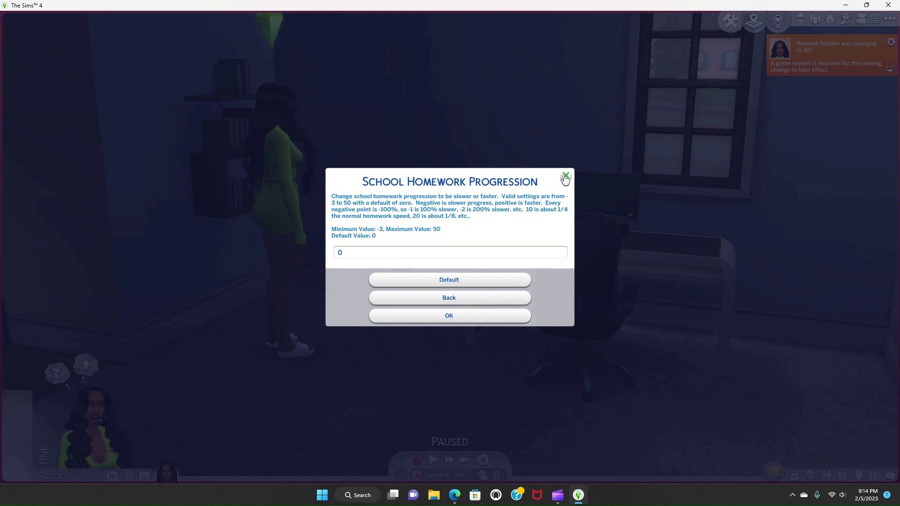
pyautogui.click(566, 177)
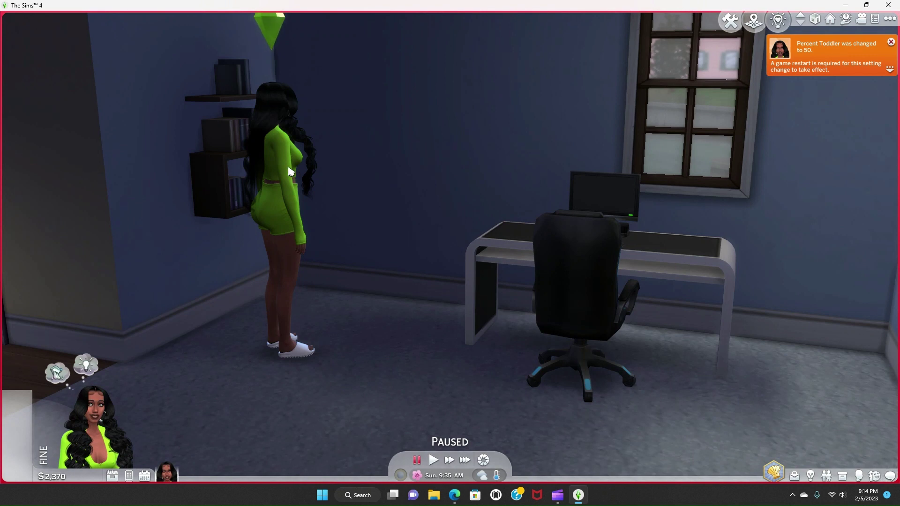
# Step: Open the MC Command Center menu on the Sim, examine its command categories from Modify Household in CAS to Relationships, and close it
pyautogui.click(328, 159)
pyautogui.click(340, 91)
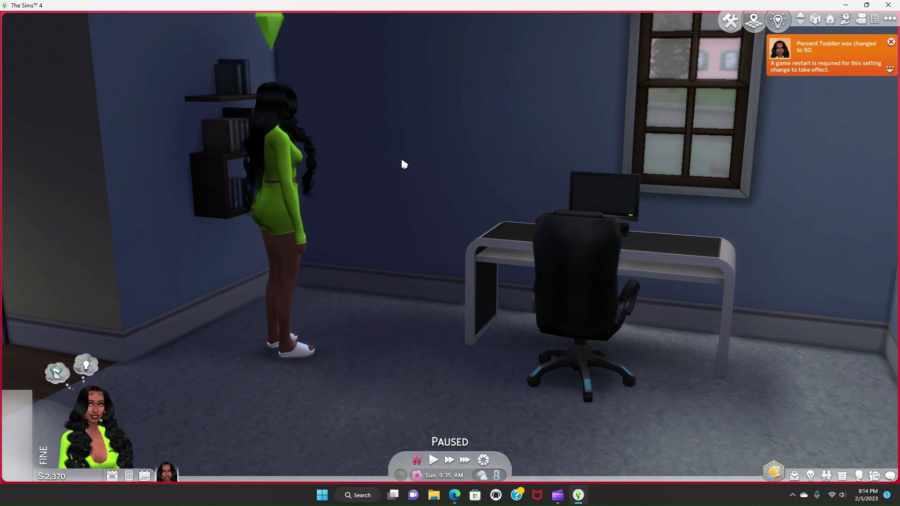
pyautogui.scroll(-2, 443, 256)
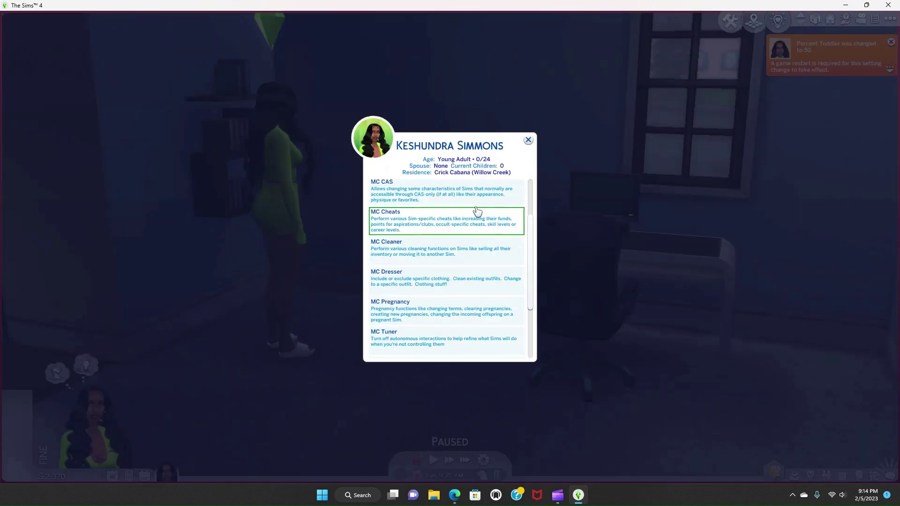
pyautogui.scroll(-3, 432, 253)
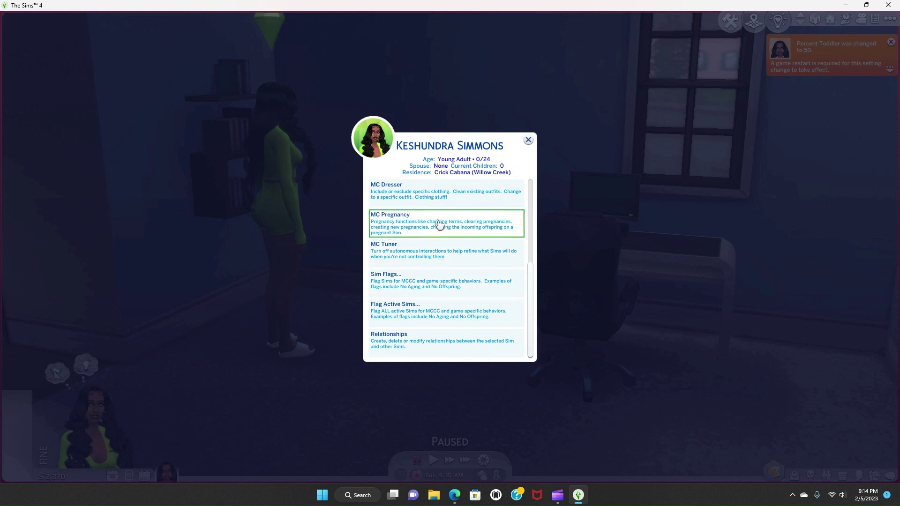
pyautogui.scroll(3, 441, 220)
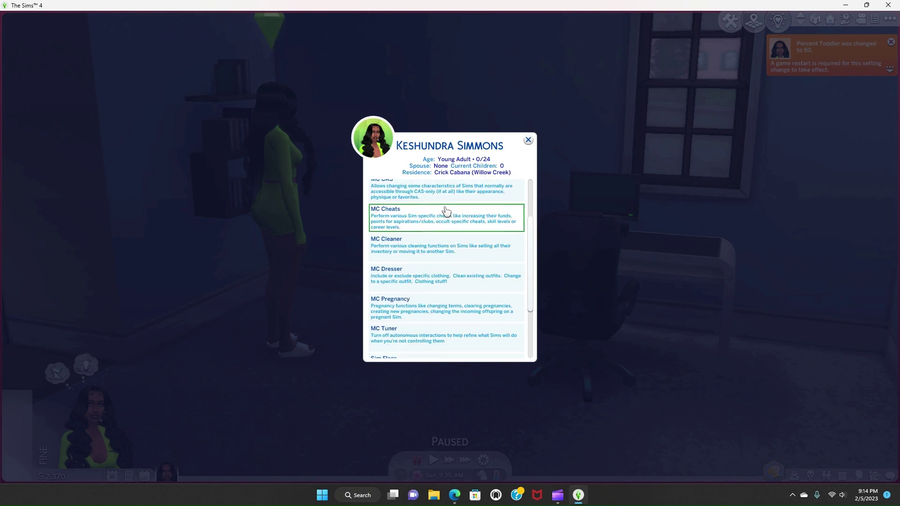
pyautogui.scroll(1, 443, 208)
pyautogui.scroll(1, 428, 200)
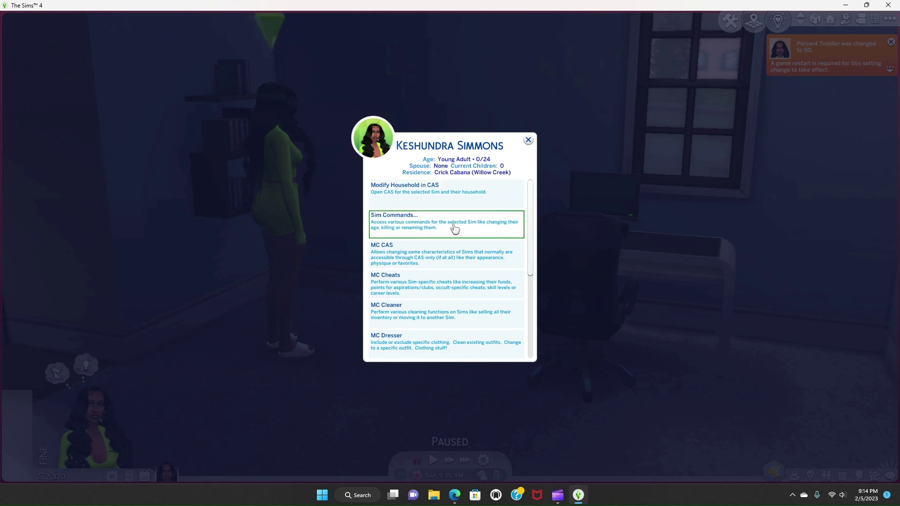
pyautogui.scroll(-1, 396, 270)
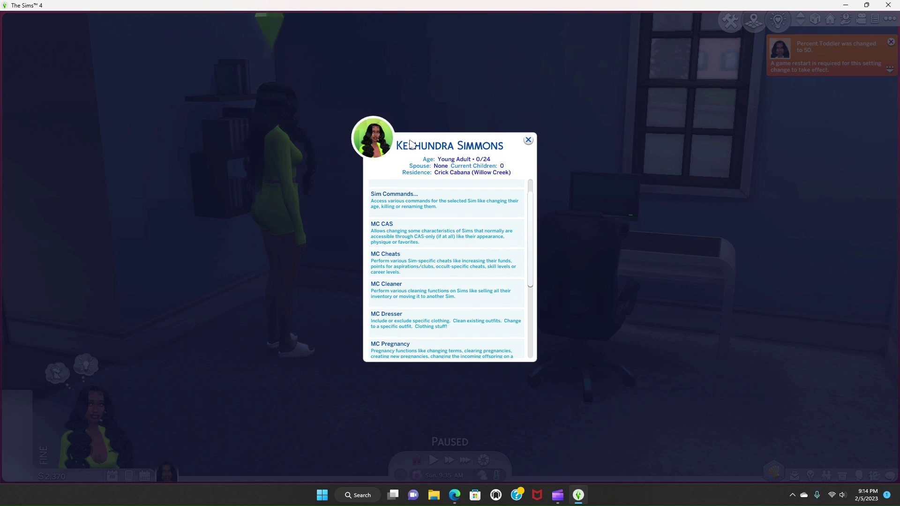
pyautogui.click(528, 140)
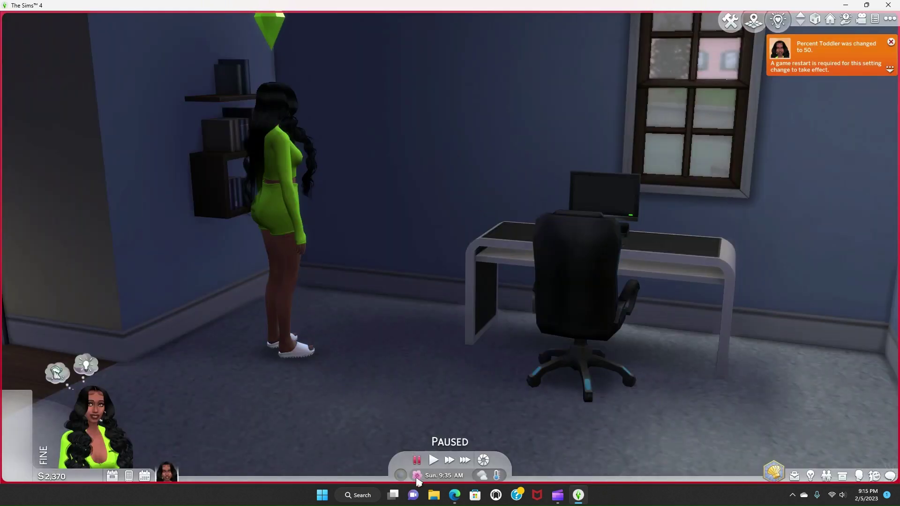
# Step: Resume the game until the Sim is seated at the computer, and pause it again
pyautogui.scroll(1, 310, 182)
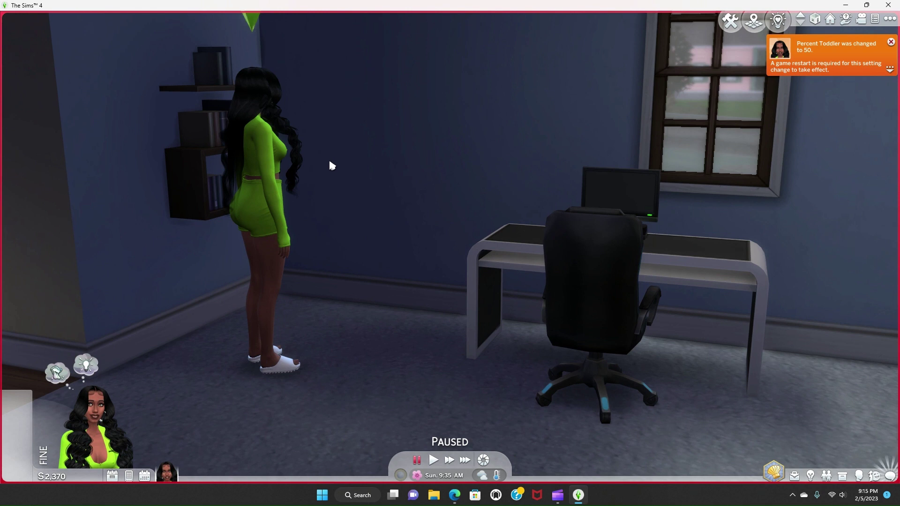
pyautogui.scroll(-1, 364, 325)
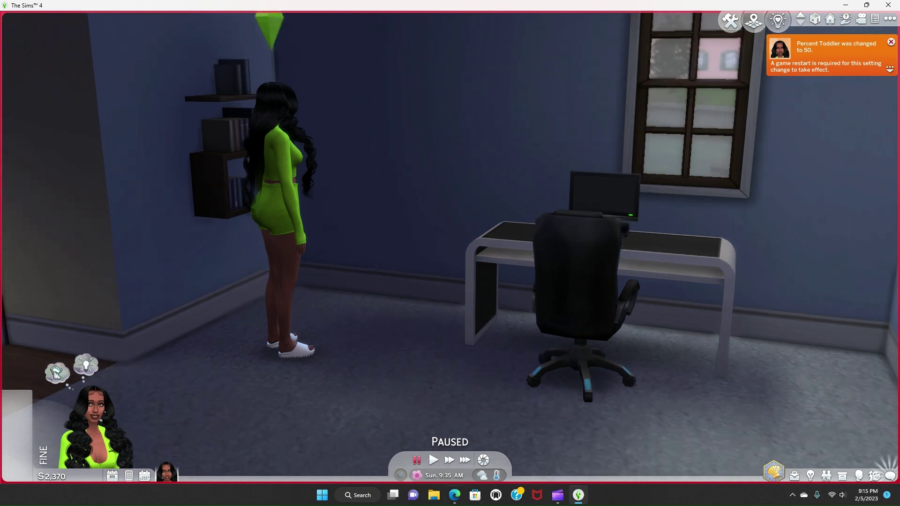
pyautogui.click(433, 460)
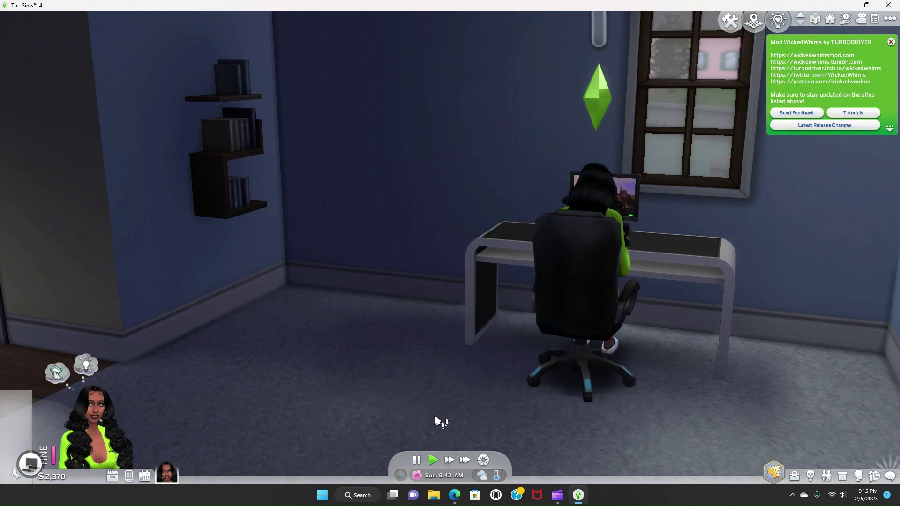
pyautogui.click(417, 459)
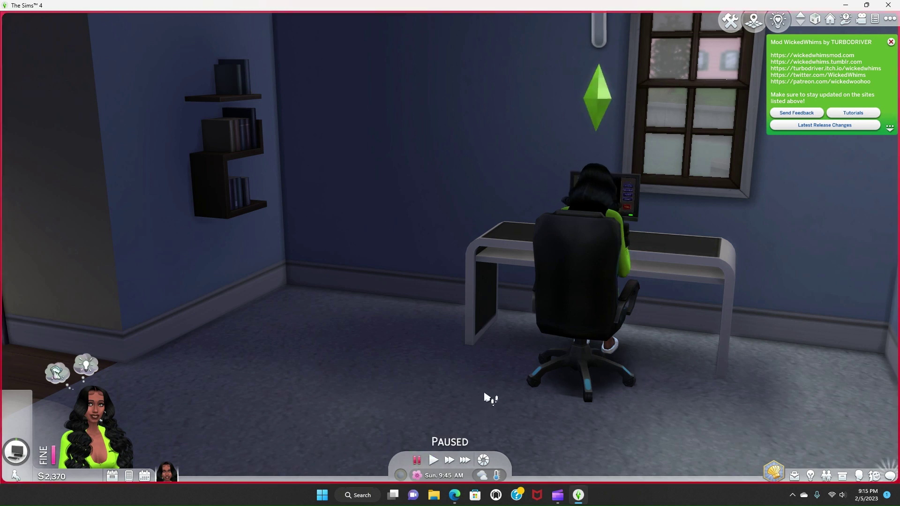